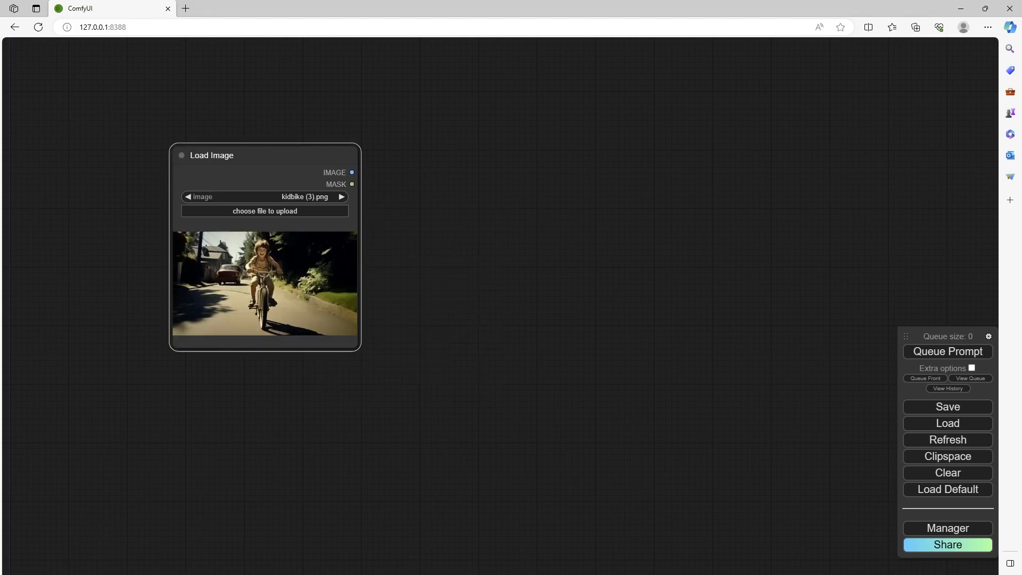
Reposition the Load Image node near the canvas's upper-left corner and enlarge it to show a bigger image preview
left_click_drag(256, 155, 106, 77)
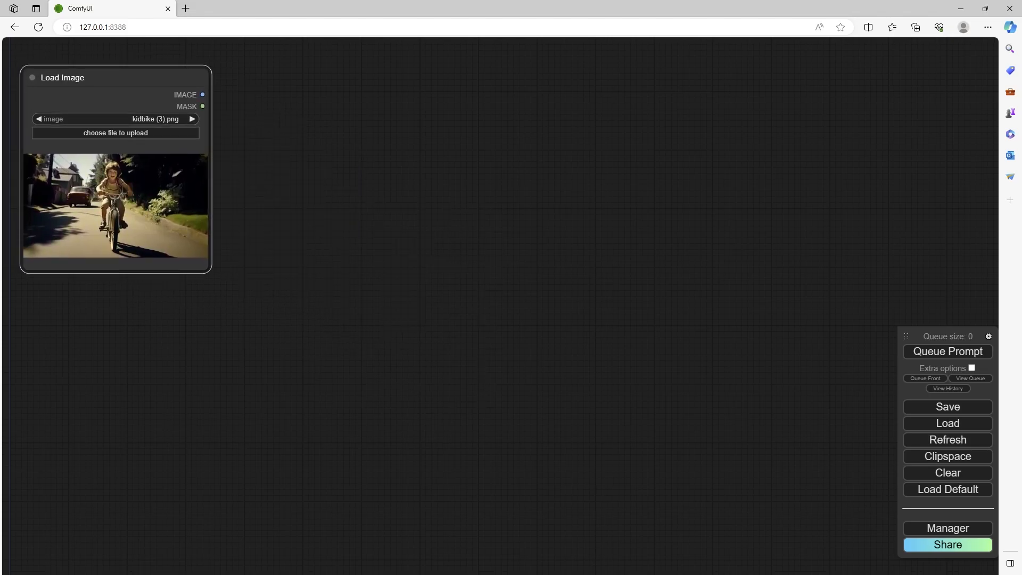
left_click_drag(210, 272, 456, 372)
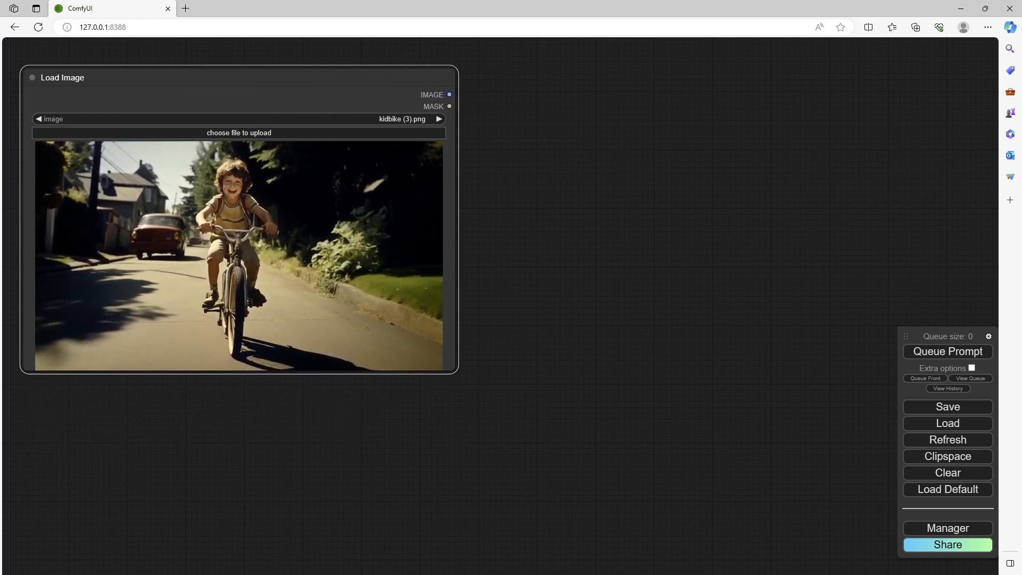
mouse_move(238, 78)
left_mouse_down()
mouse_move(243, 55)
mouse_move(230, 64)
left_mouse_up()
Add an ImageSharpen node and place it beside the Load Image node
double_click(485, 147)
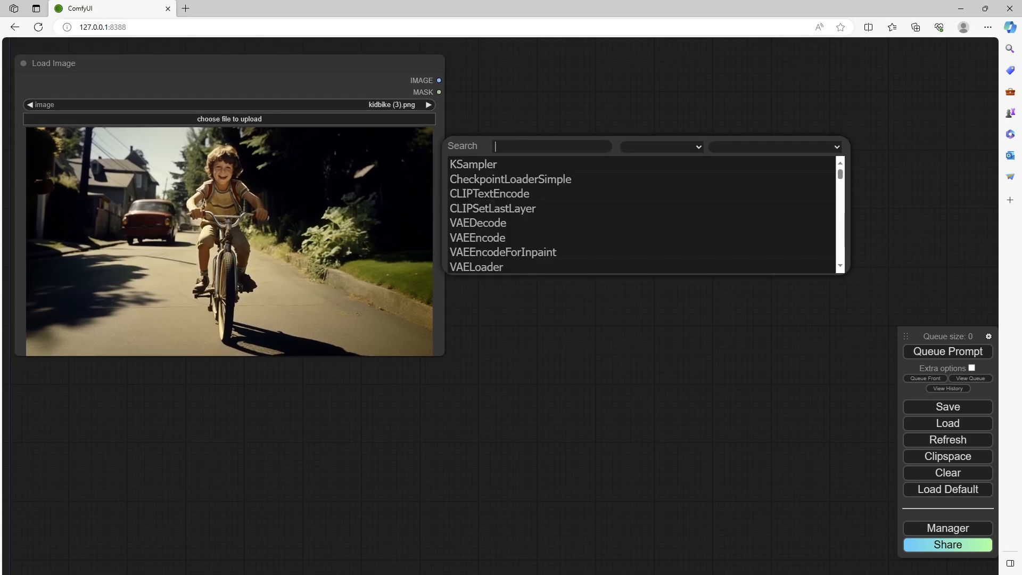
type("image")
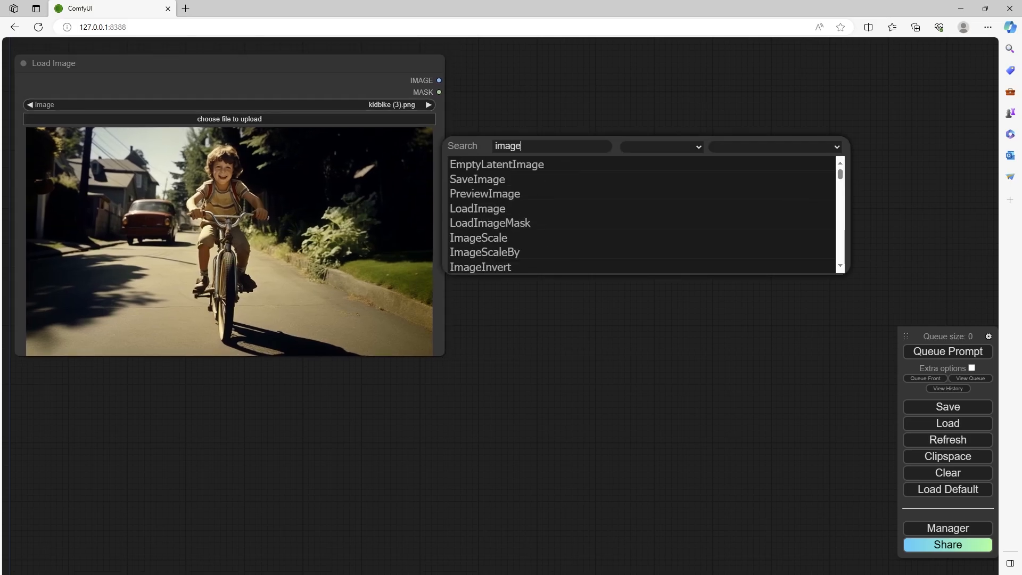
type("sharpen")
key("Down")
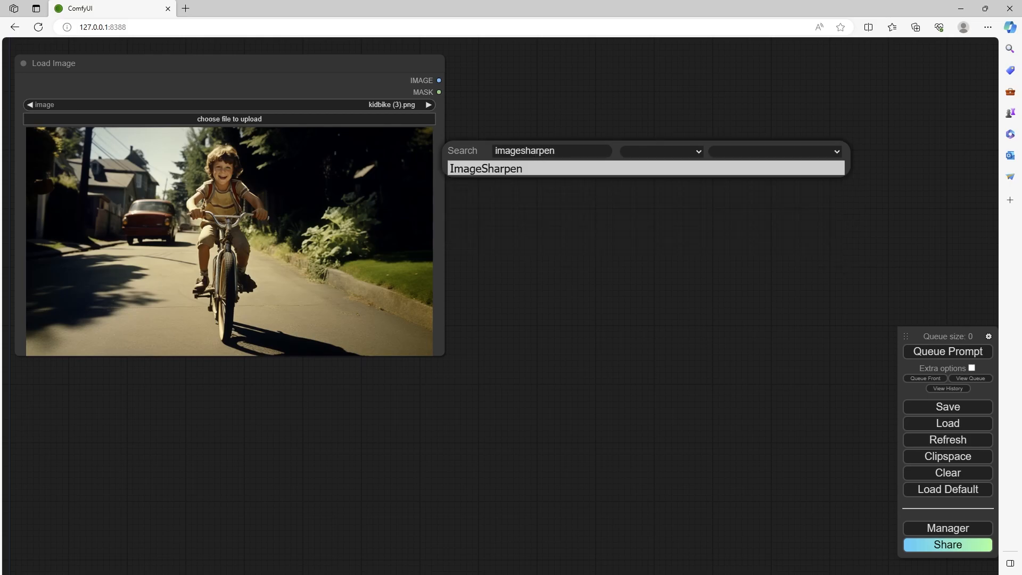
key("Return")
left_click_drag(564, 144, 537, 76)
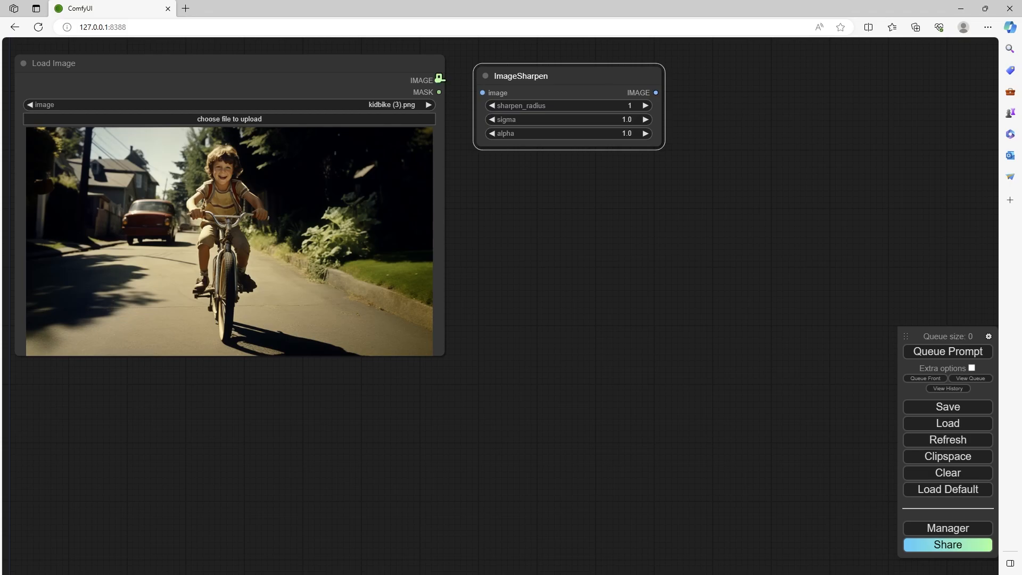
Connect the loaded image to ImageSharpen and attach a Preview Image node to the sharpened output
left_click_drag(438, 80, 482, 93)
left_click_drag(656, 92, 735, 177)
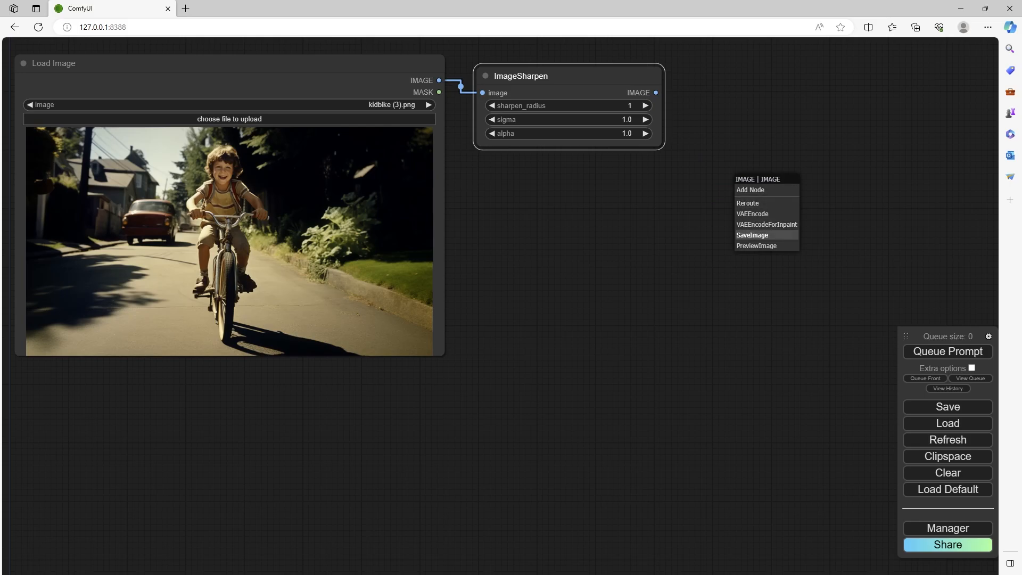
left_click(757, 246)
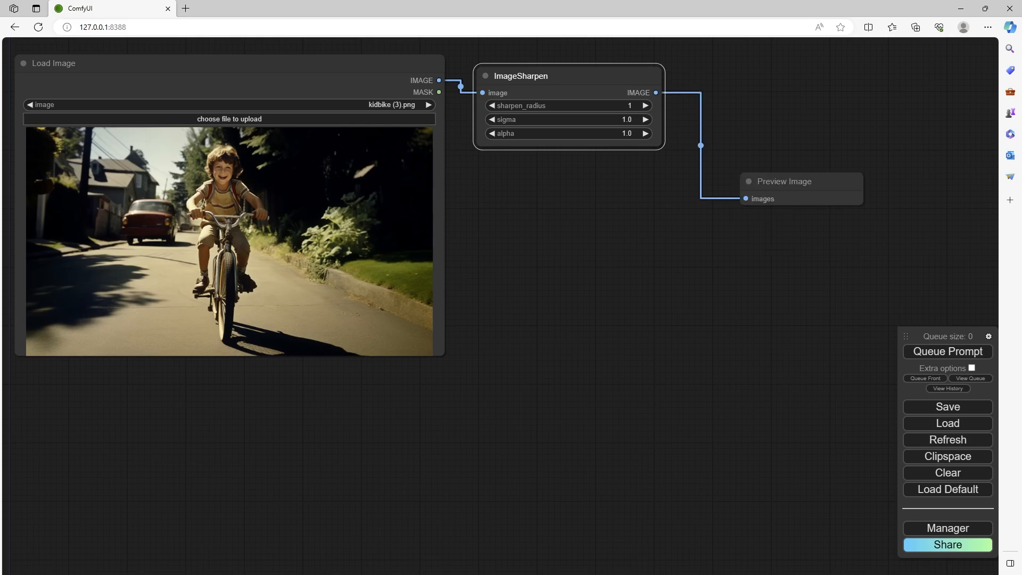
Arrange ImageSharpen below the images and enlarge the Preview Image node next to Load Image for comparison
left_click_drag(782, 181, 507, 187)
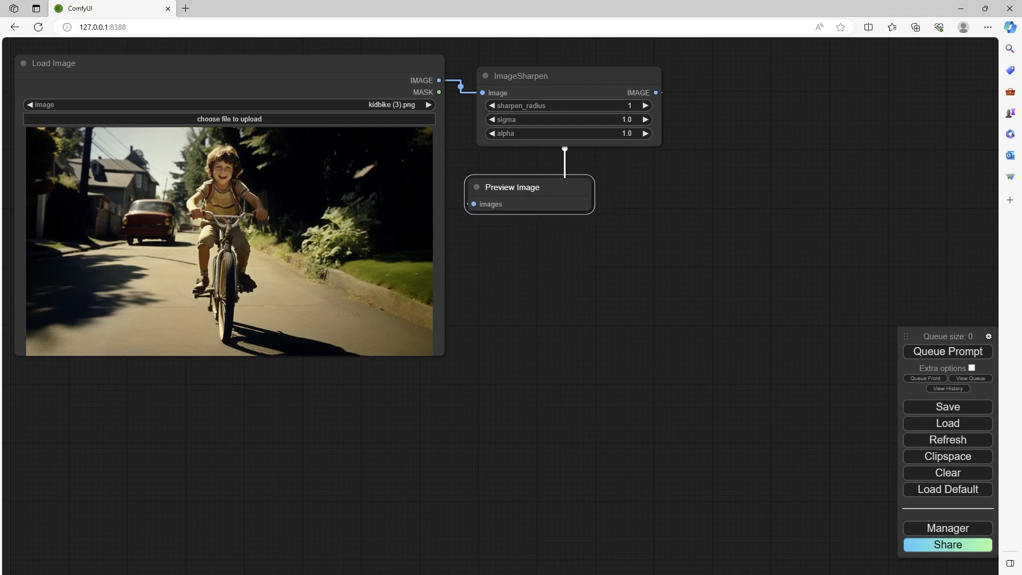
left_click_drag(533, 75, 399, 441)
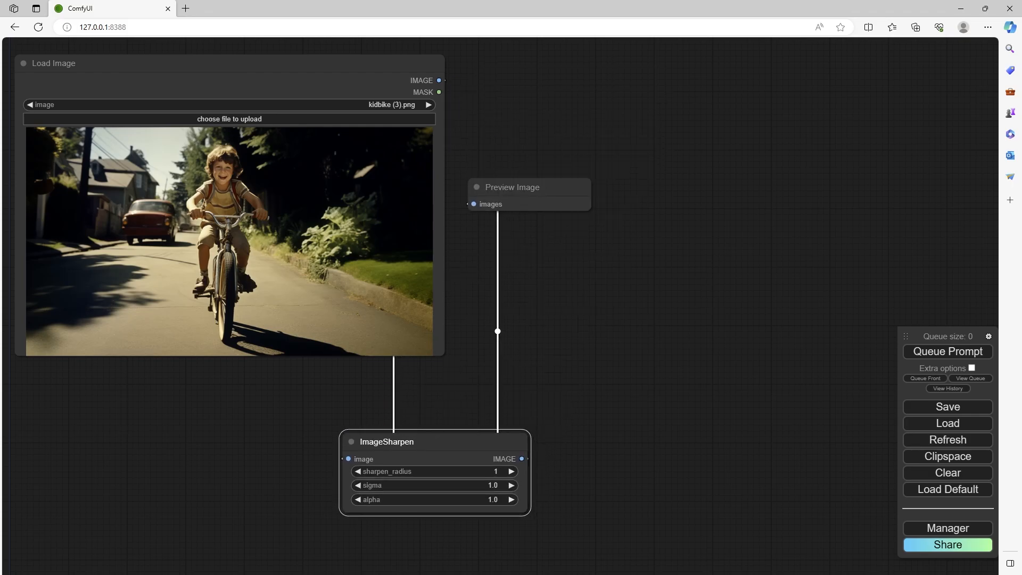
left_click_drag(511, 187, 499, 70)
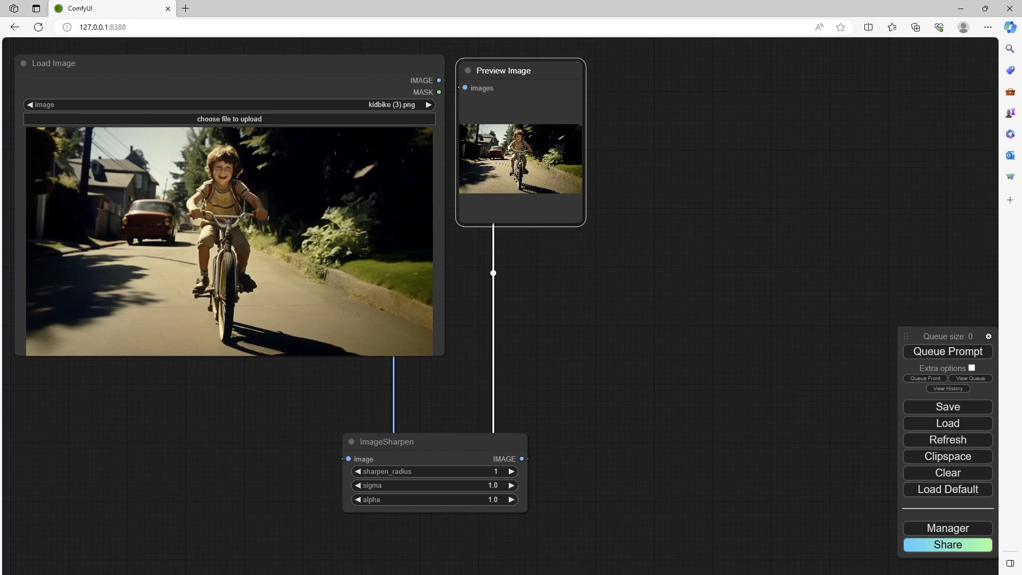
left_click_drag(581, 221, 889, 414)
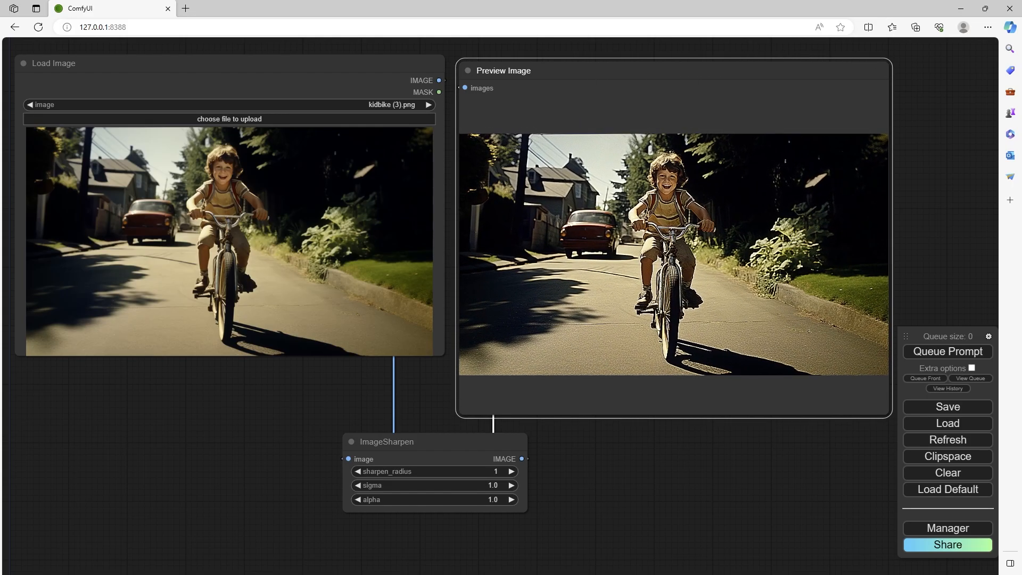
left_click_drag(671, 70, 658, 59)
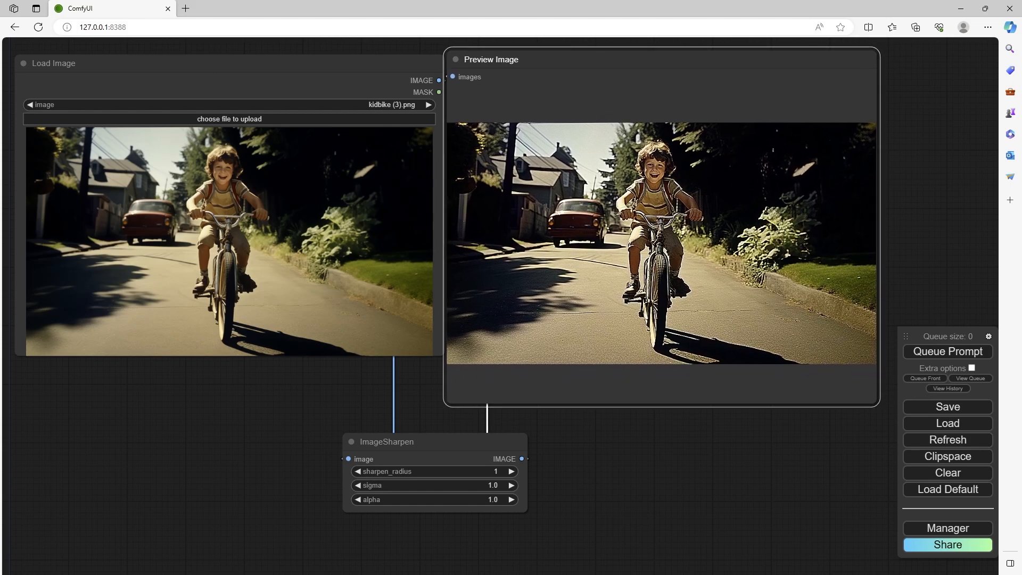
Set ImageSharpen's sigma to 0.4 and queue the prompt, keeping the node close beneath the two images
scroll(696, 419, "up", 5)
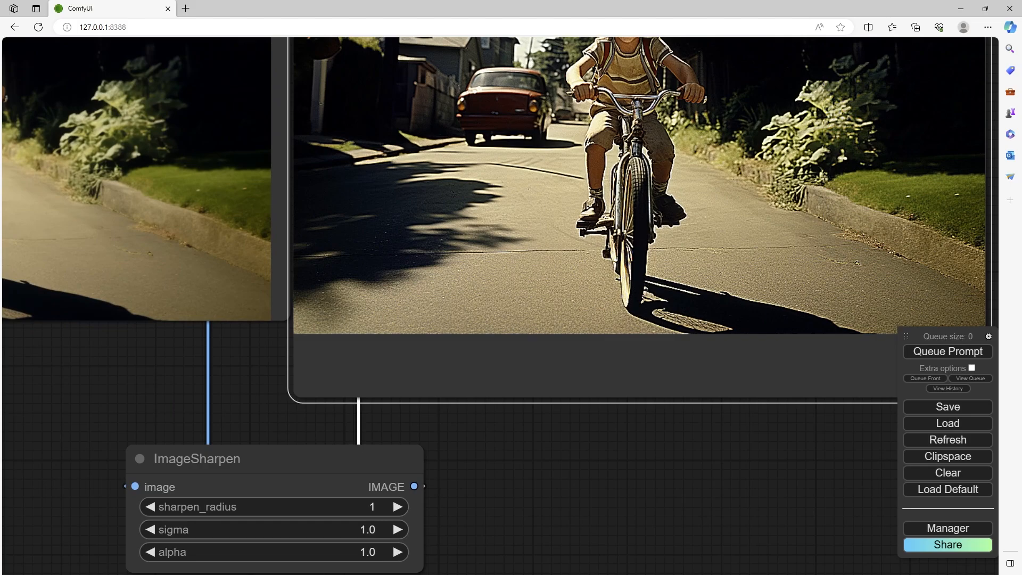
left_click_drag(696, 419, 878, 530)
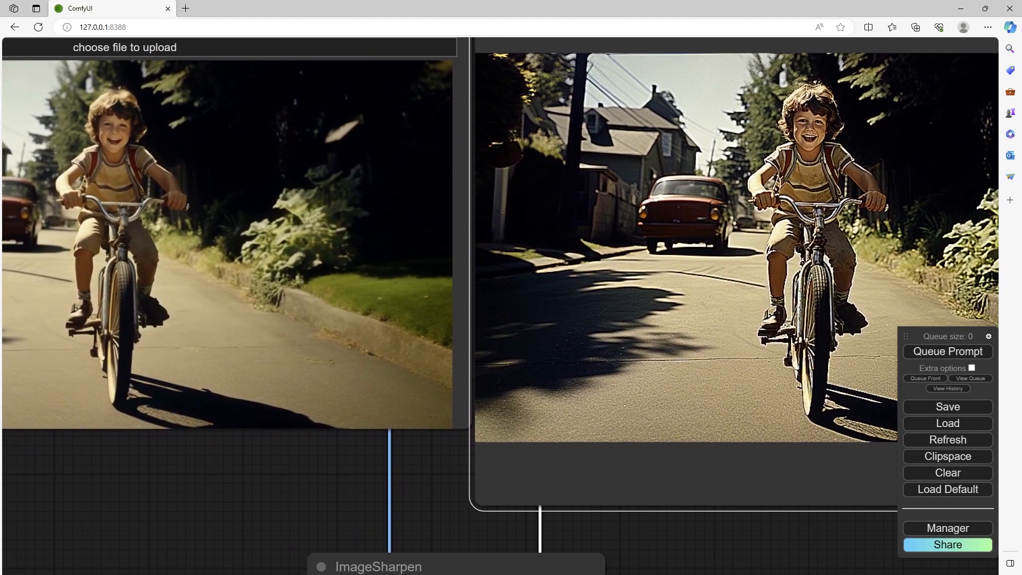
left_click_drag(453, 565, 284, 465)
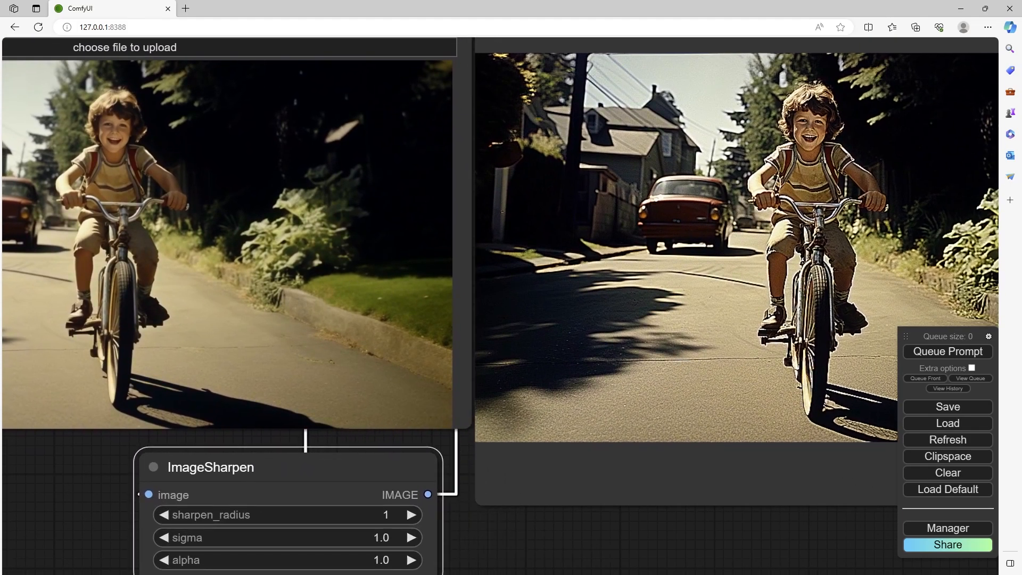
left_click(376, 539)
key("BackSpace")
type(".")
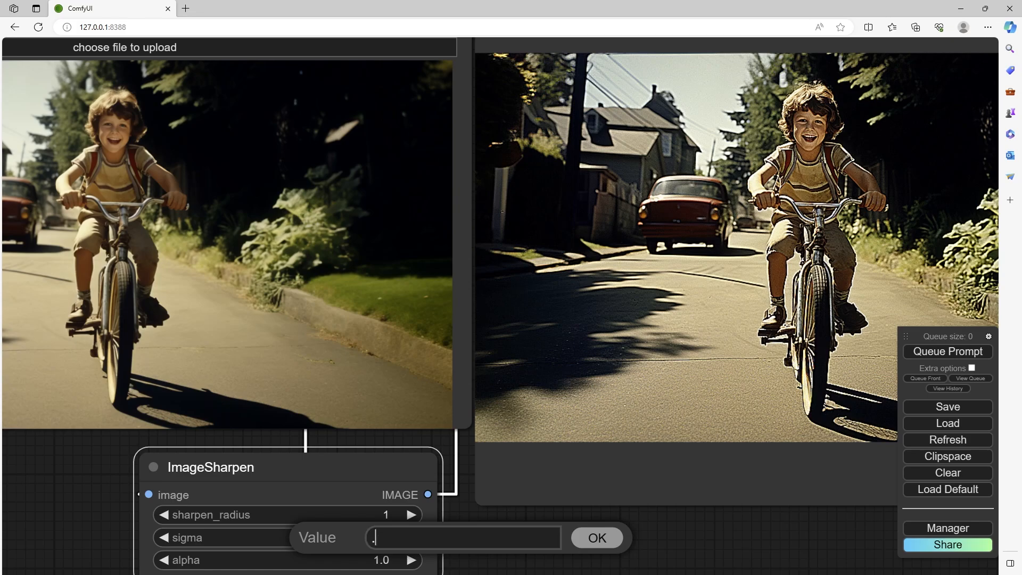
type("4")
key("Return")
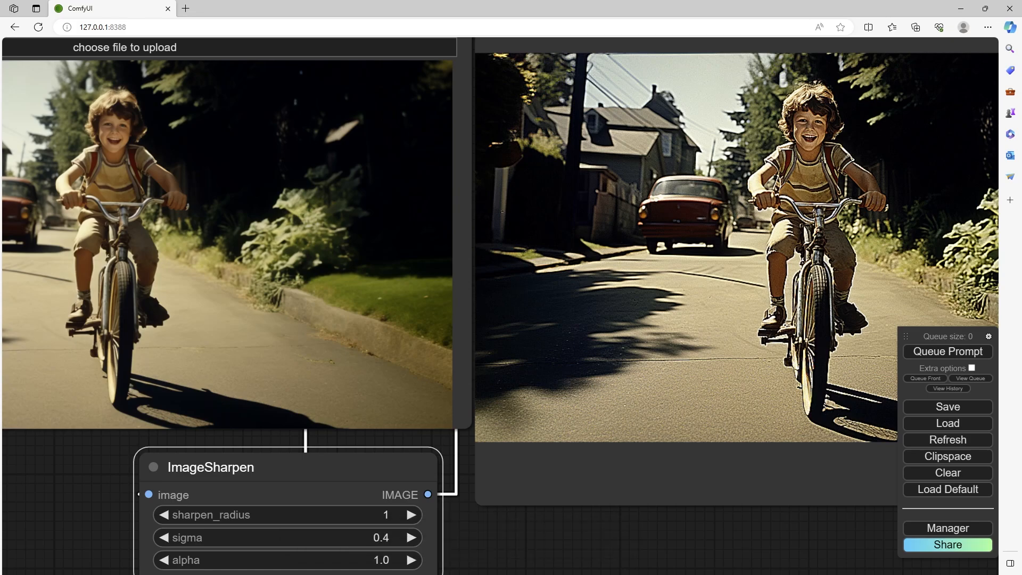
left_click(949, 352)
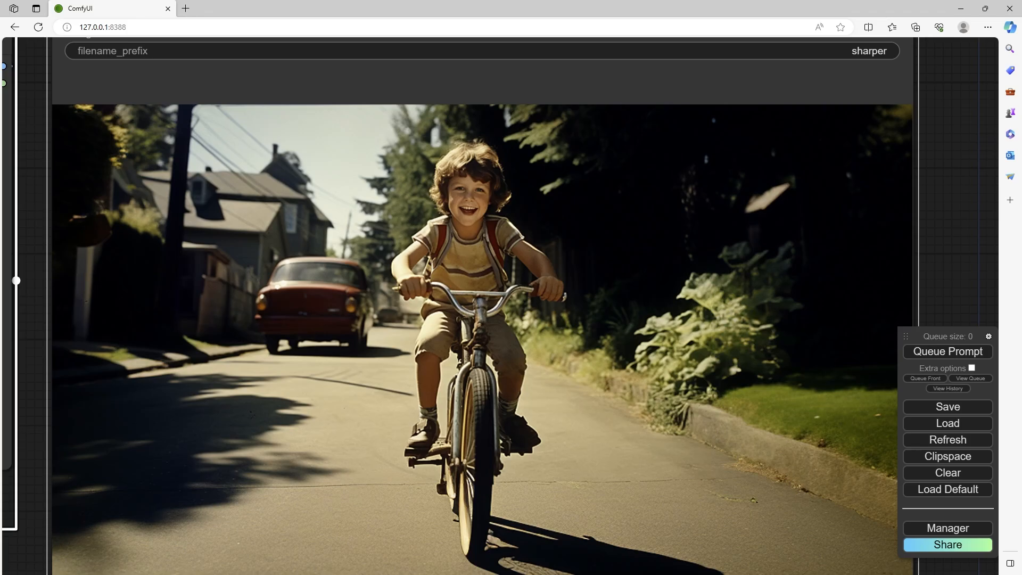
Examine the source picture in the Load Image node of the Image to Video workflow up close
scroll(511, 319, "up", 3)
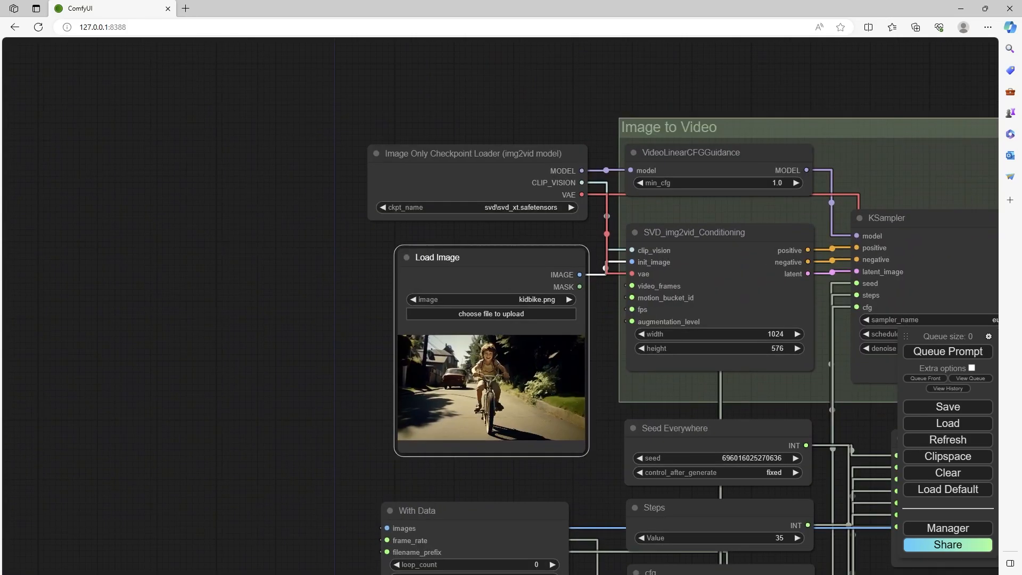
scroll(511, 319, "up", 8)
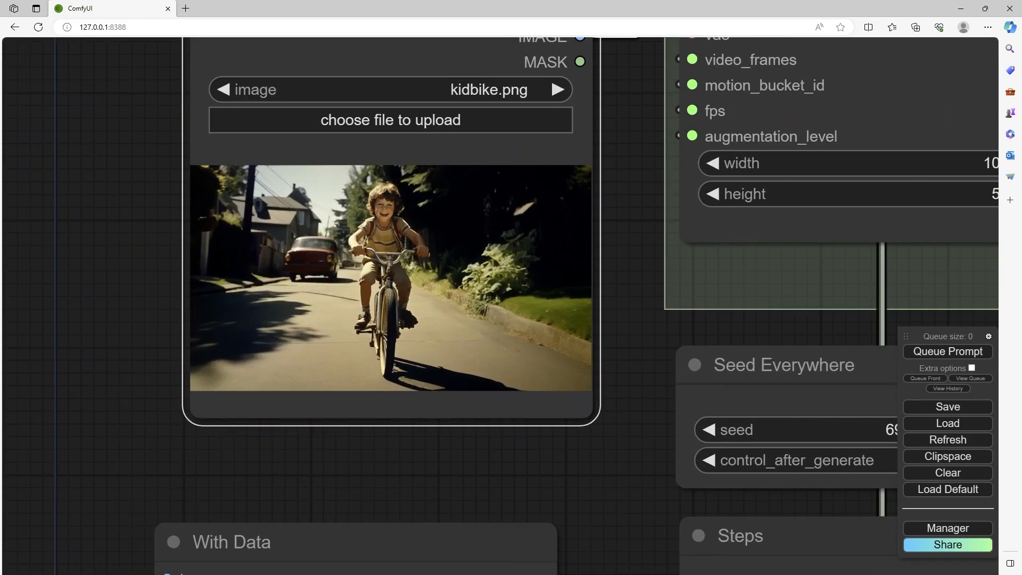
scroll(578, 485, "up", 2)
left_click_drag(633, 220, 922, 308)
scroll(719, 407, "up", 2)
scroll(826, 315, "up", 2)
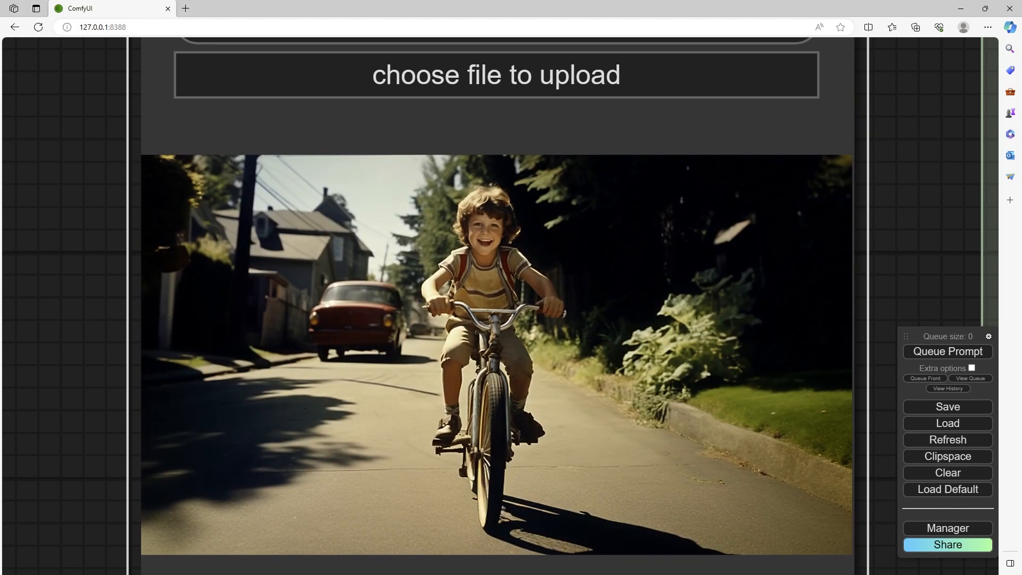
scroll(898, 156, "down", 5)
left_click_drag(898, 156, 559, 230)
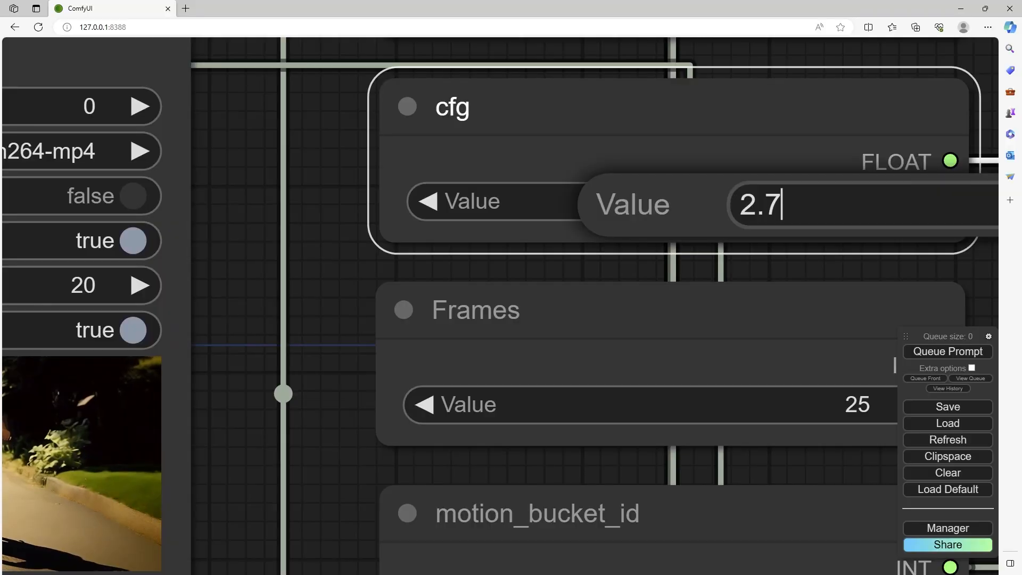
Set the cfg node's value to 3.5
key("BackSpace")
key("BackSpace")
key("BackSpace")
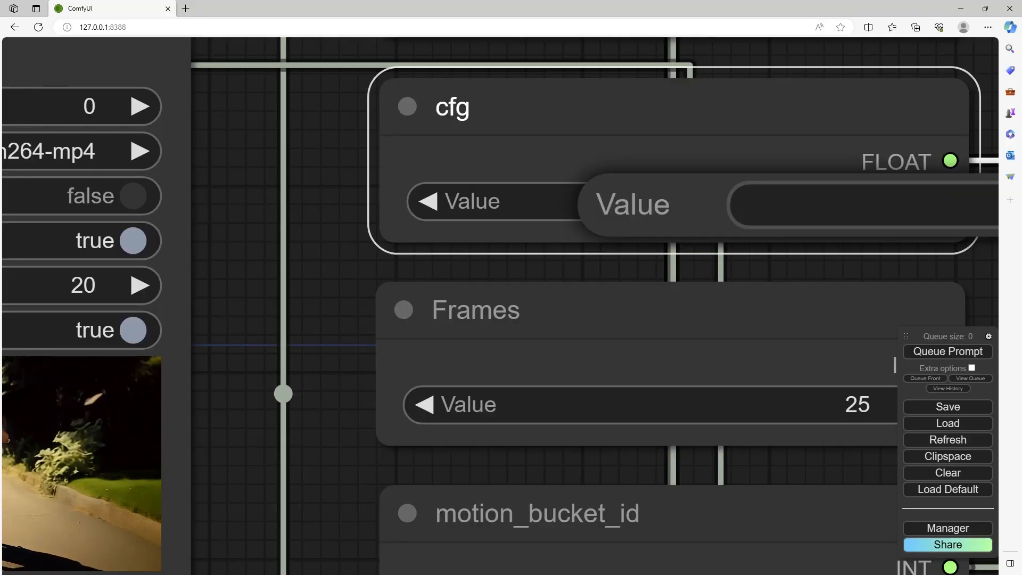
type("3.5")
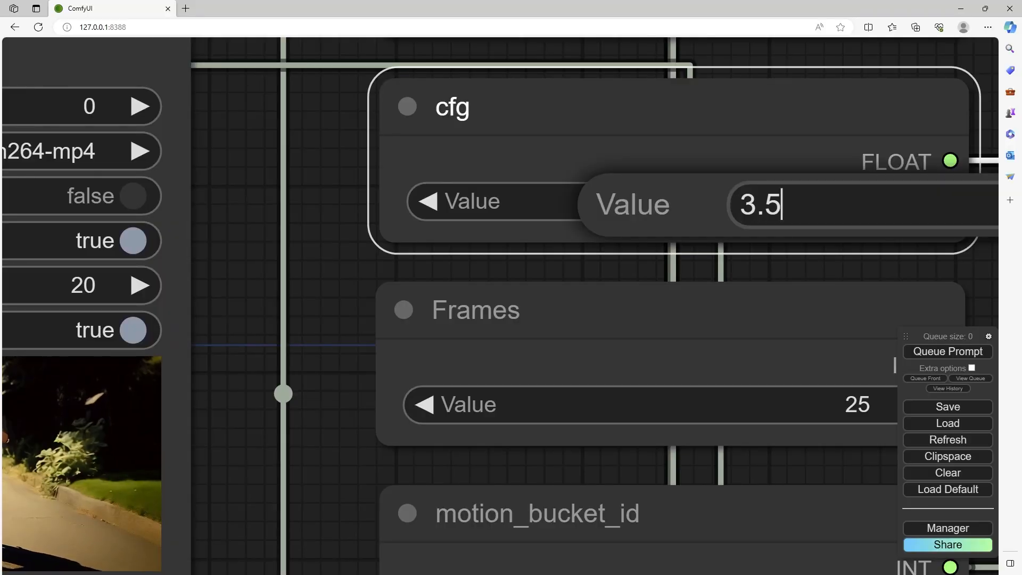
key("Return")
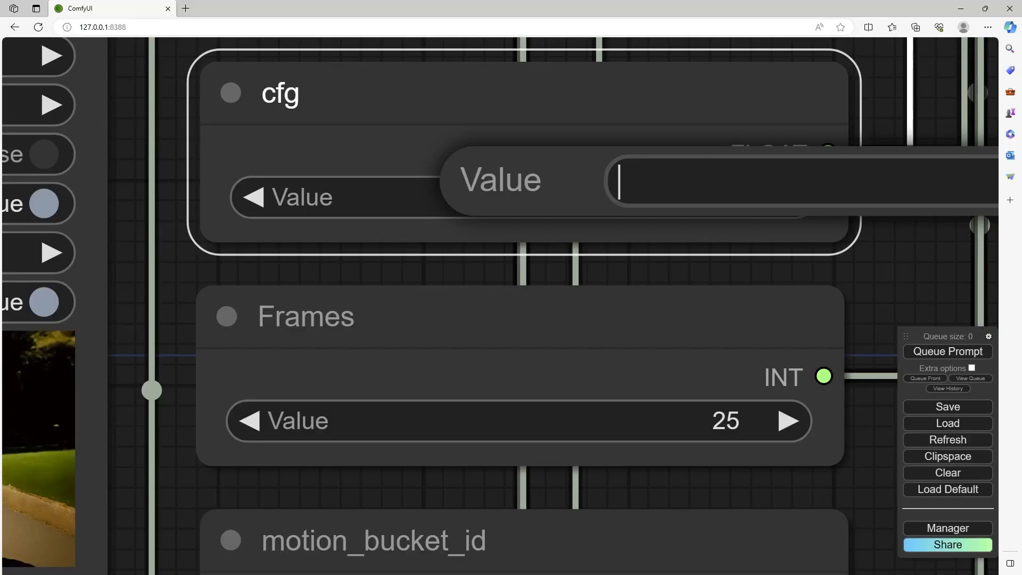
Set the cfg node's value to 5 and inspect the generated bike video with its overlaid generation settings
type("5")
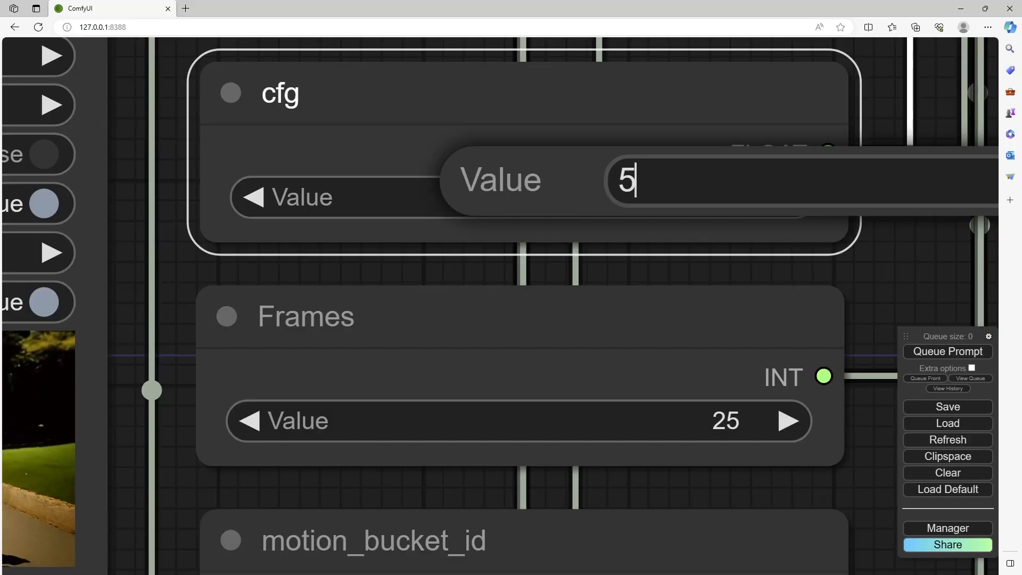
key("Return")
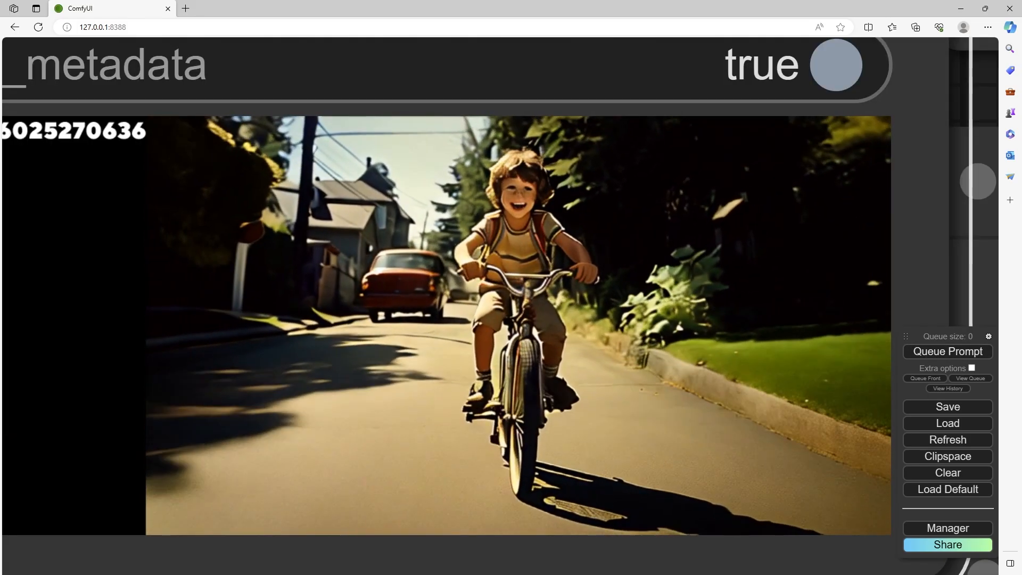
scroll(447, 287, "down", 5)
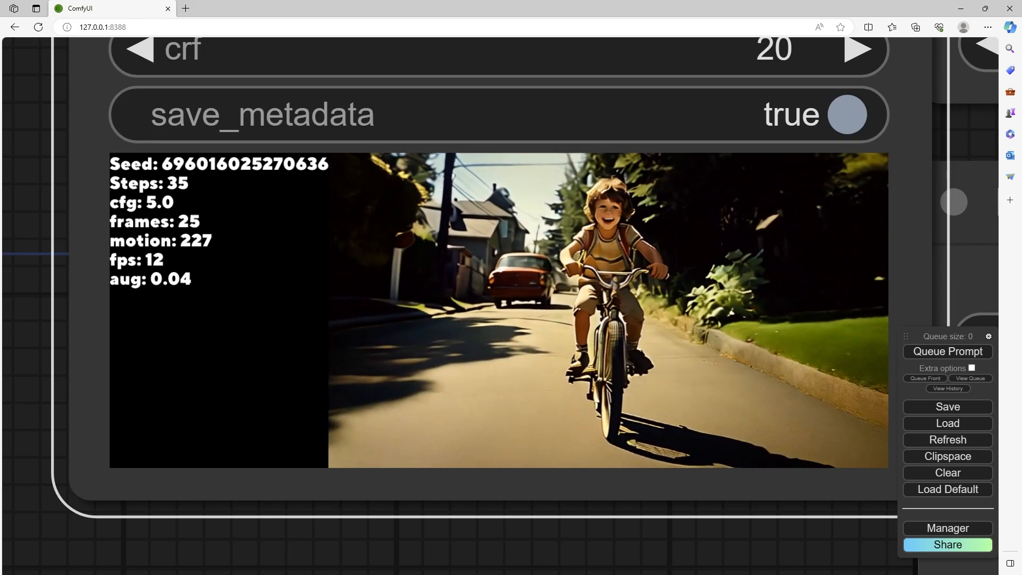
left_click_drag(447, 537, 433, 564)
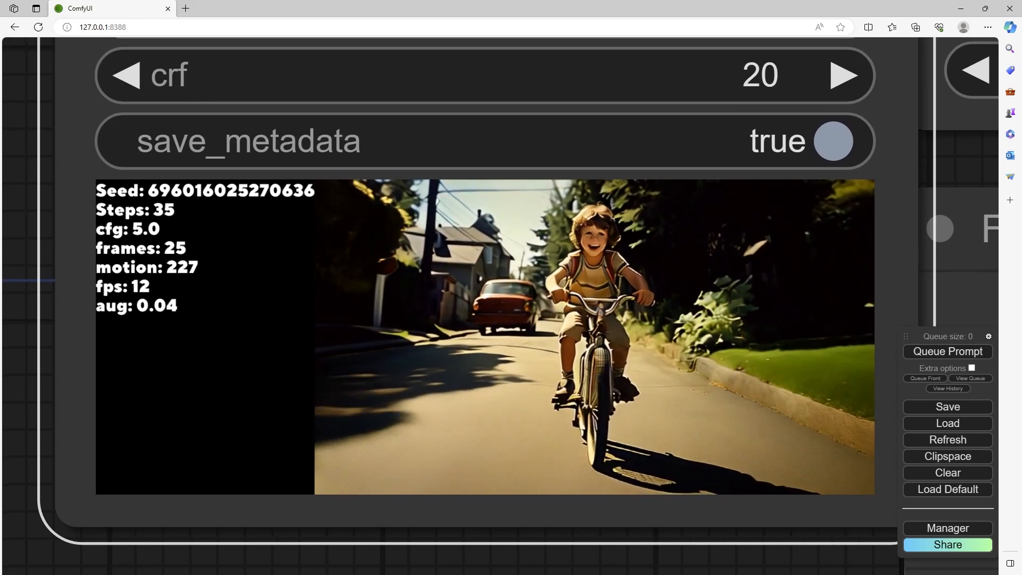
scroll(708, 554, "down", 2)
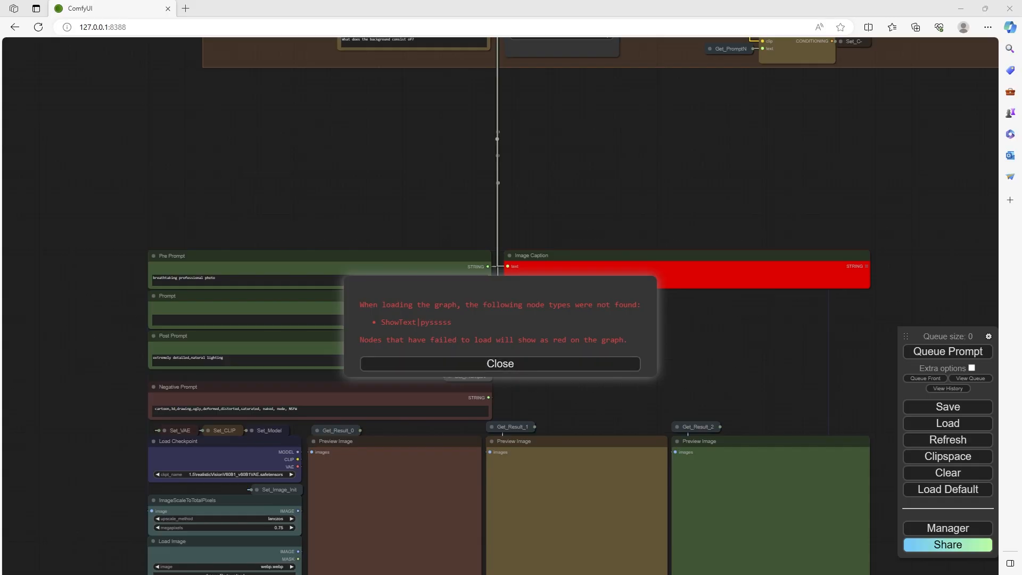
Dismiss the missing-node warning and delete the red Image Caption node from the loaded workflow
left_click(500, 363)
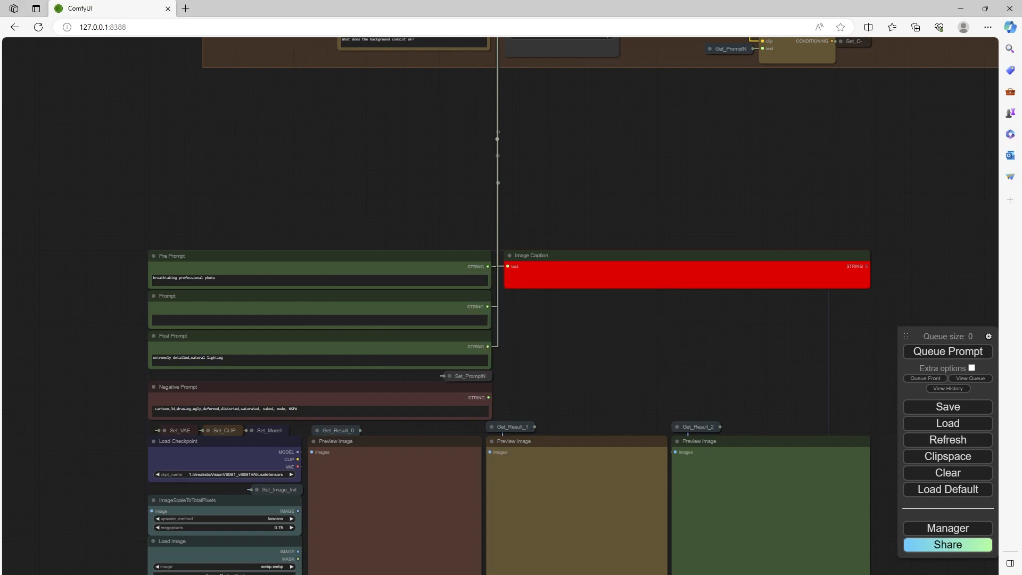
scroll(696, 302, "up", 6)
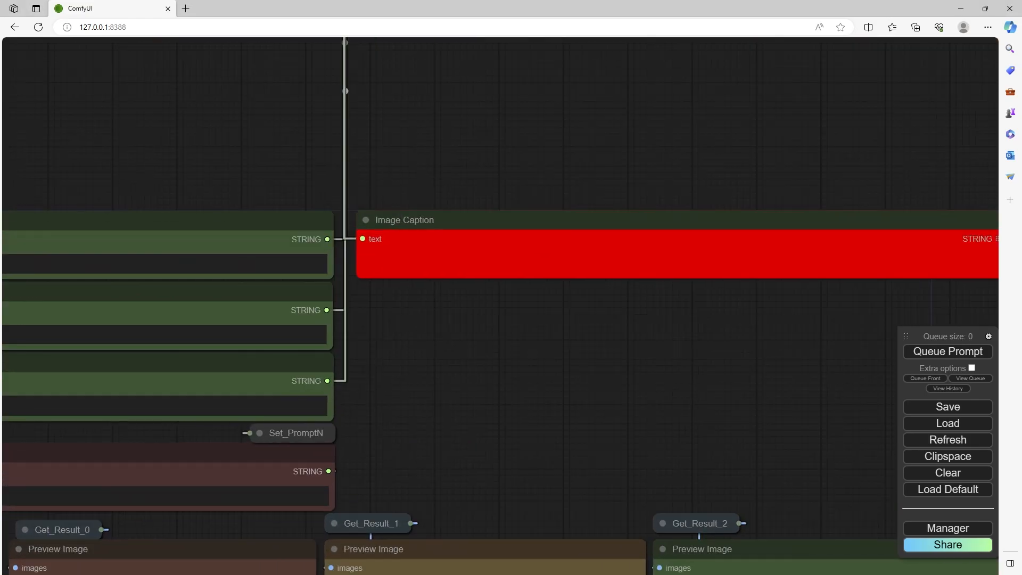
scroll(697, 302, "down", 6)
left_click_drag(697, 302, 678, 392)
left_click(672, 366)
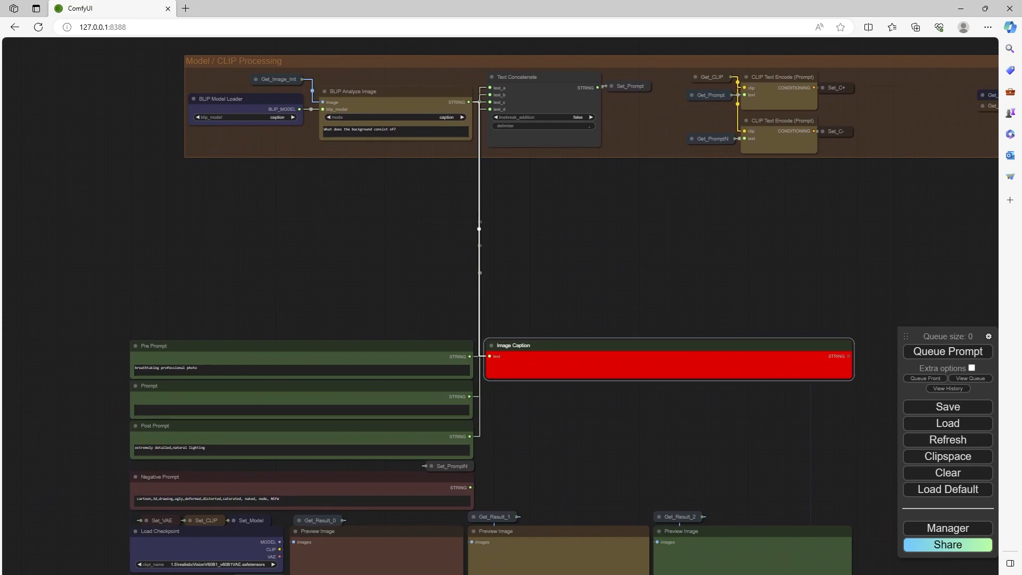
key("Delete")
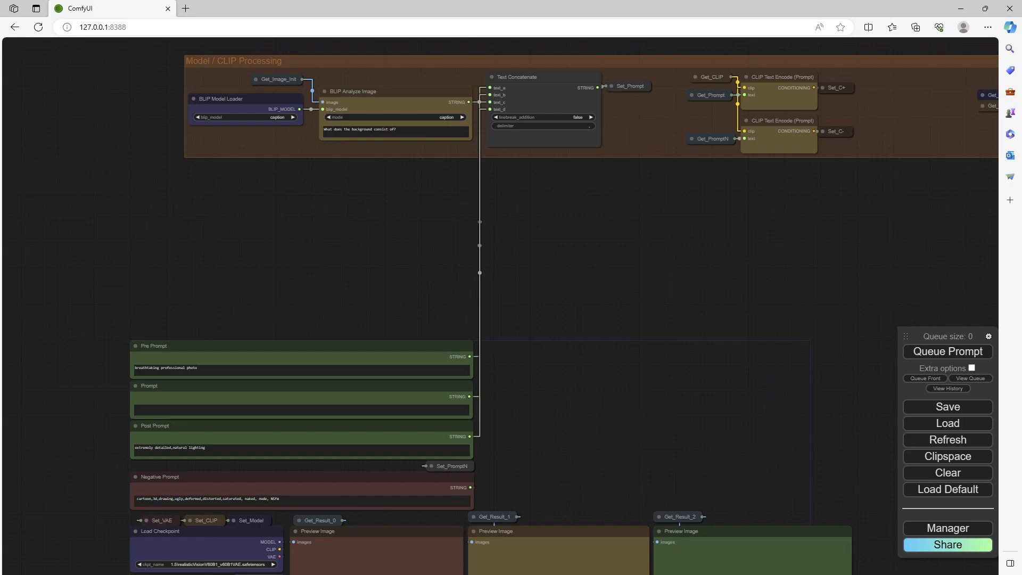
Examine the Model / CLIP Processing group, from the BLIP nodes and Text Concatenate through the CLIP Text Encode and Load LoRA nodes
left_click_drag(672, 319, 631, 342)
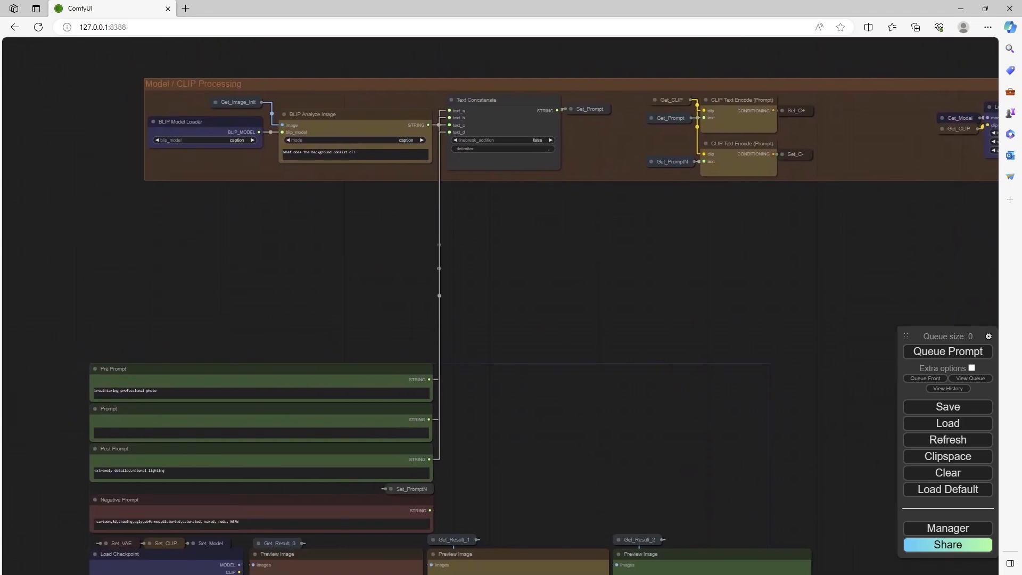
scroll(515, 242, "up", 5)
left_click_drag(515, 243, 498, 342)
left_click_drag(788, 320, 195, 351)
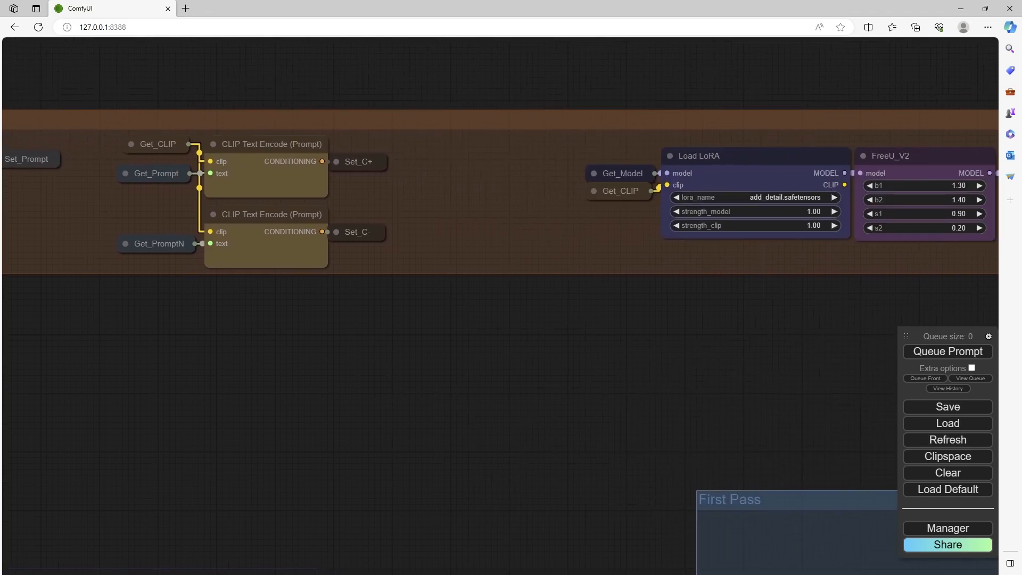
left_click_drag(639, 341, 712, 380)
left_click_drag(585, 383, 743, 352)
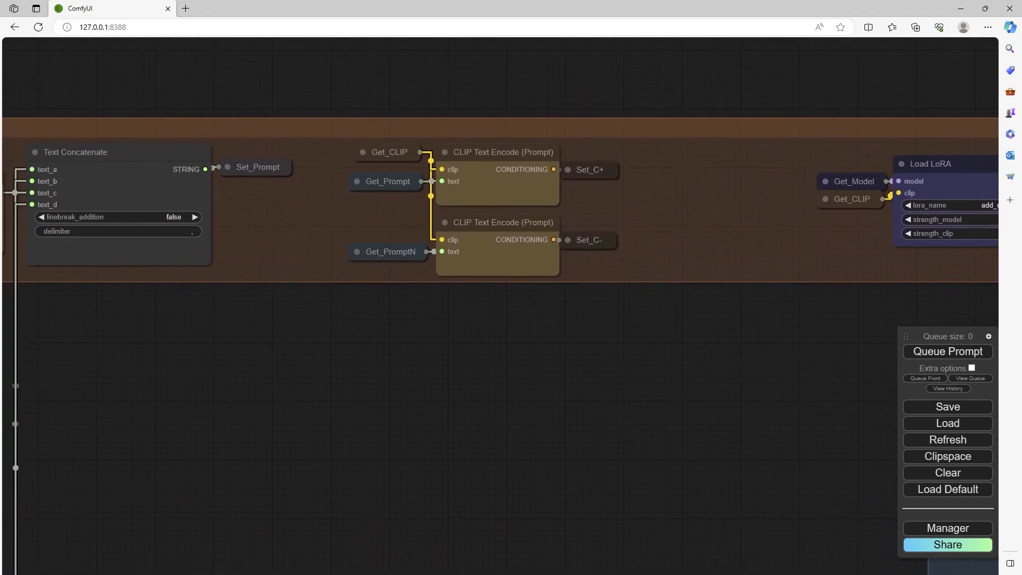
left_click_drag(533, 352, 759, 401)
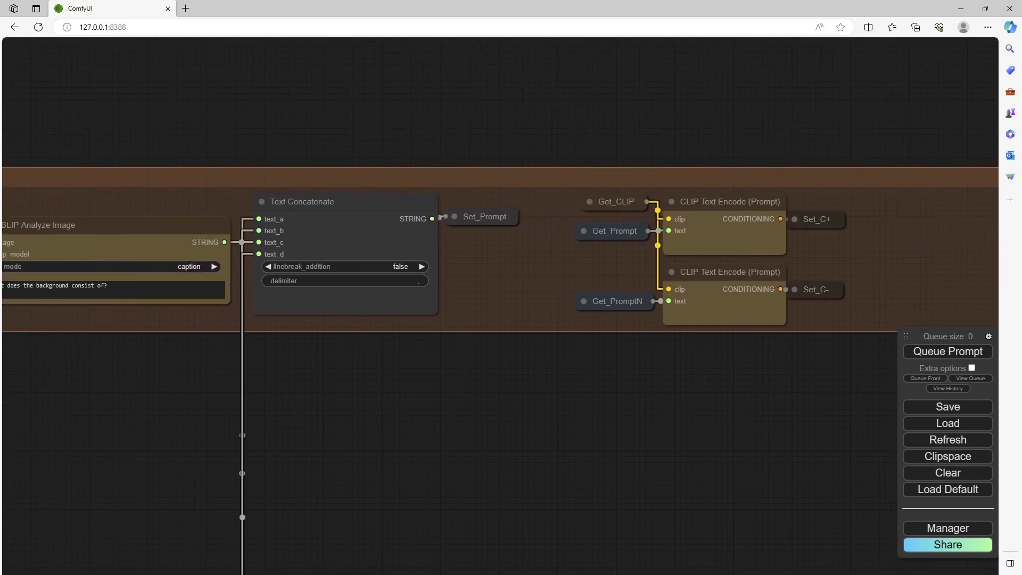
left_click_drag(479, 383, 687, 428)
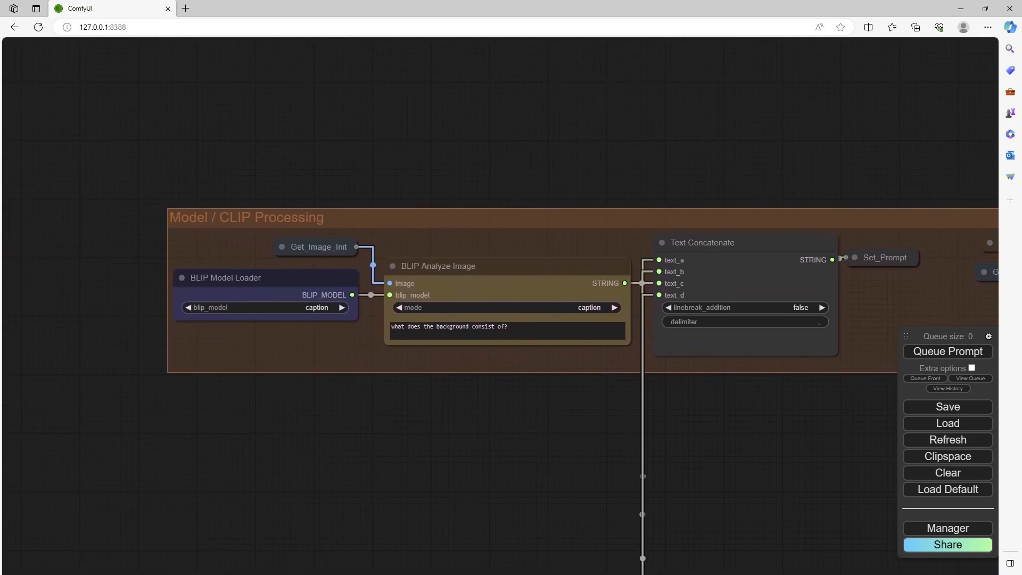
scroll(334, 415, "up", 3)
left_click(234, 239)
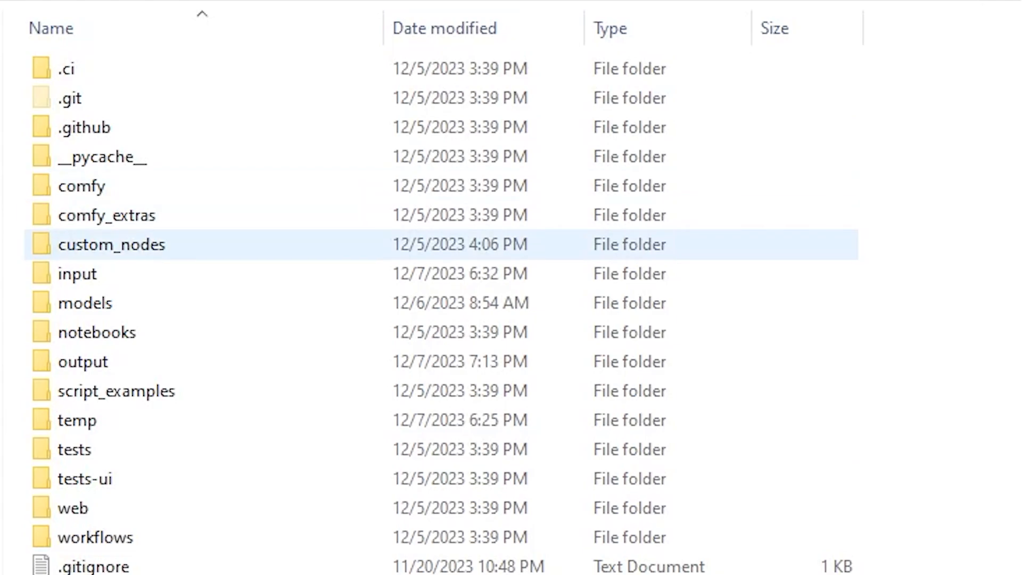
In File Explorer, go to custom_nodes\was-node-suite-comfyui and open a command prompt in that folder
double_click(107, 244)
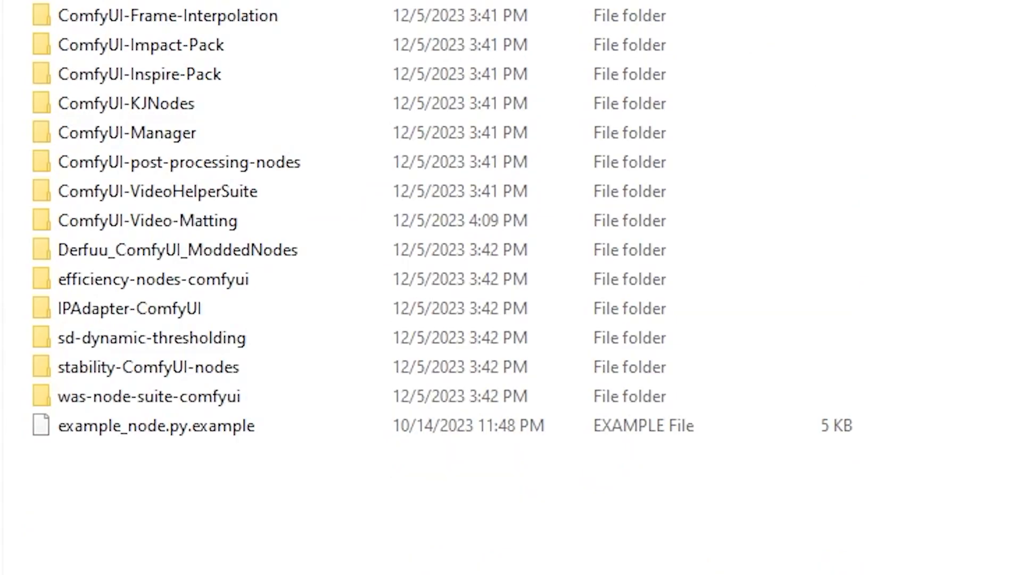
double_click(149, 397)
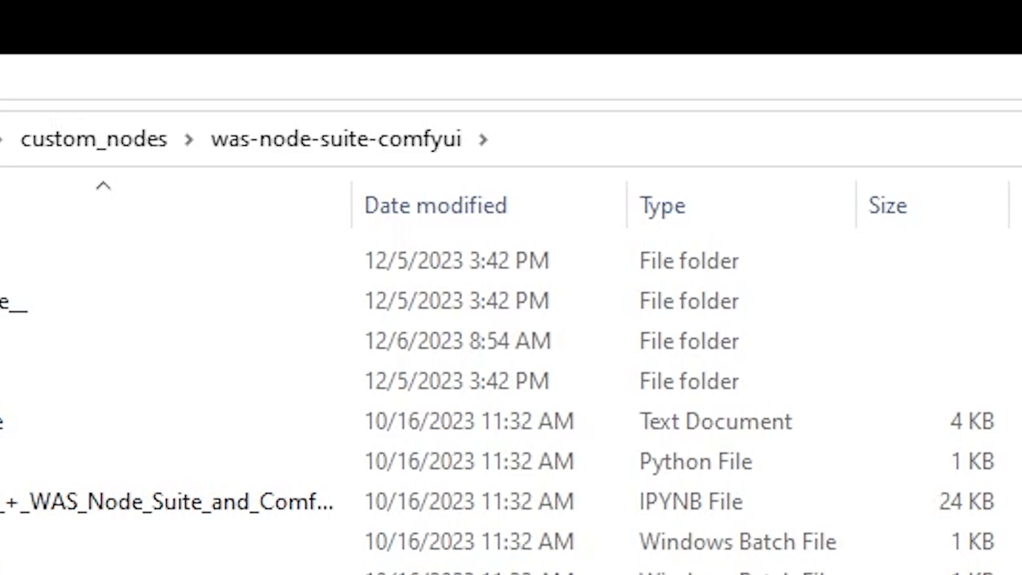
left_click(639, 140)
type("cmd")
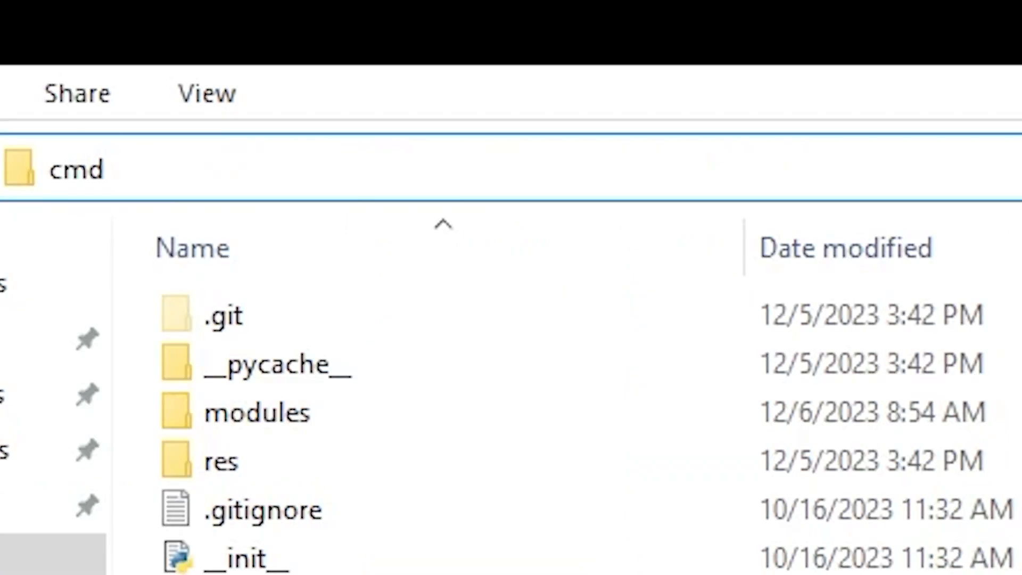
key("Return")
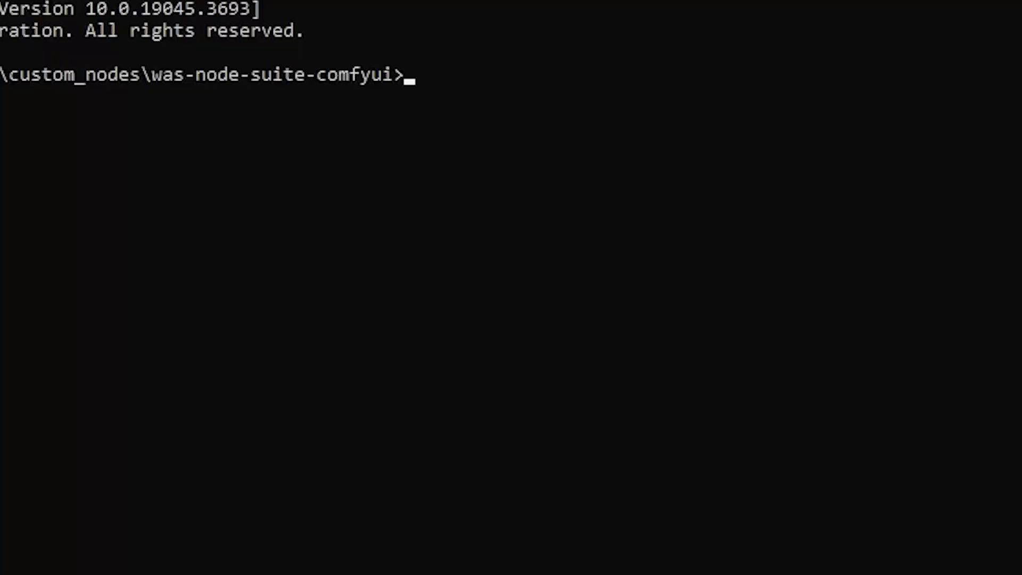
Enter the command pip install -r requirements.txt for the WAS node suite
type("pip ins")
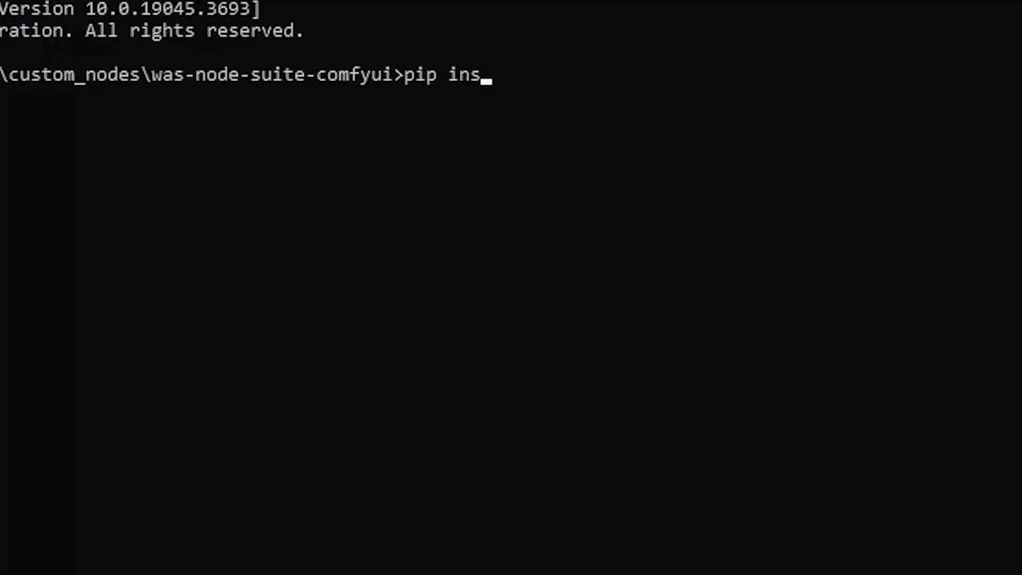
type("tall -r r")
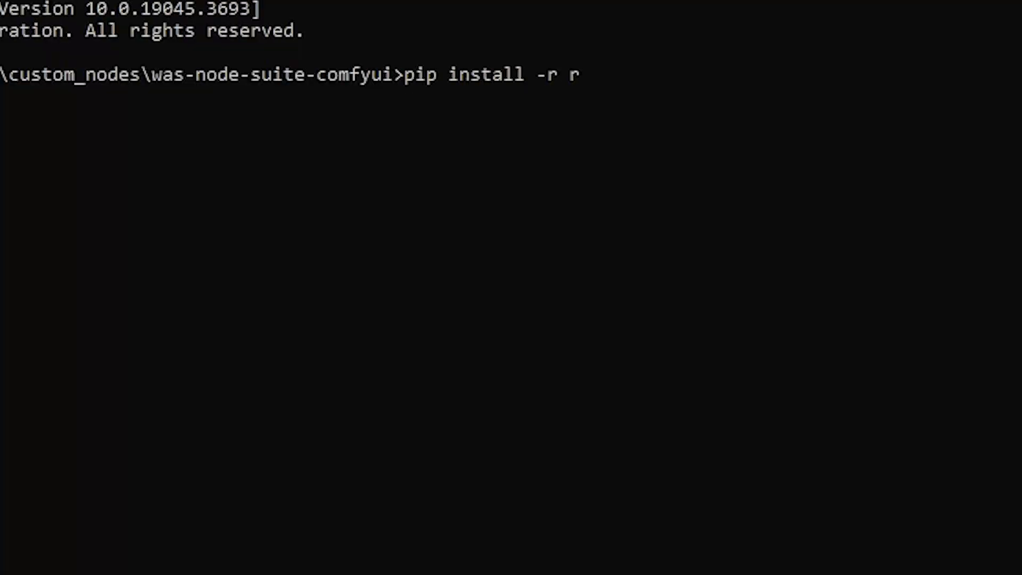
type("equirements.txt")
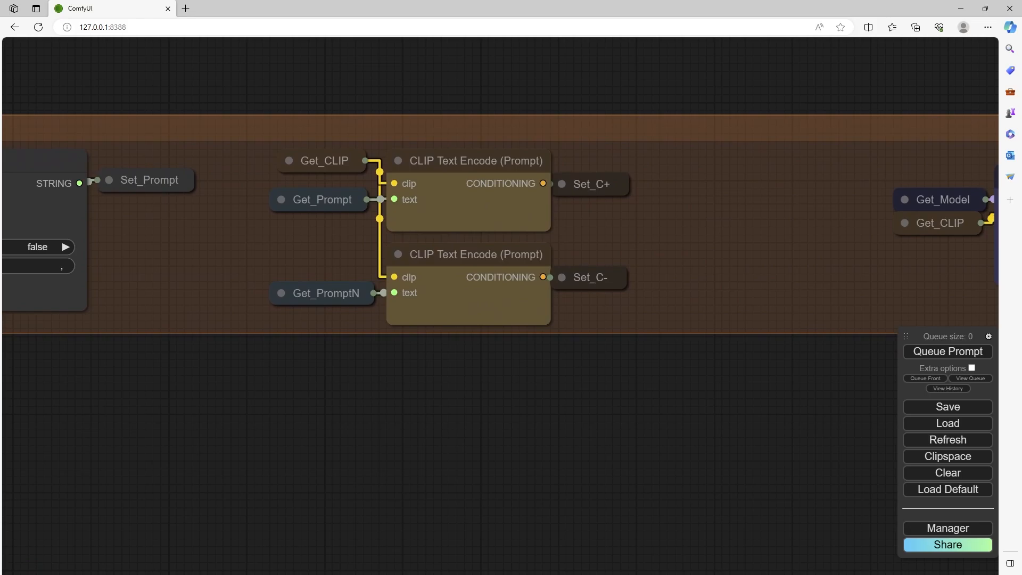
Back in ComfyUI, review the LoRA files available in the Load LoRA node without changing the selection
left_click_drag(756, 405, 272, 448)
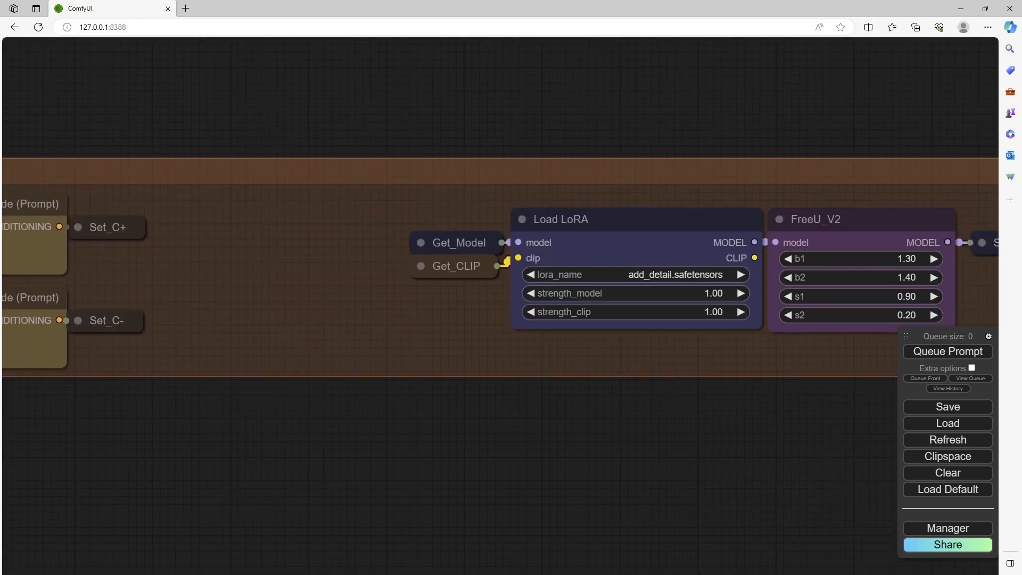
left_click_drag(692, 452, 298, 394)
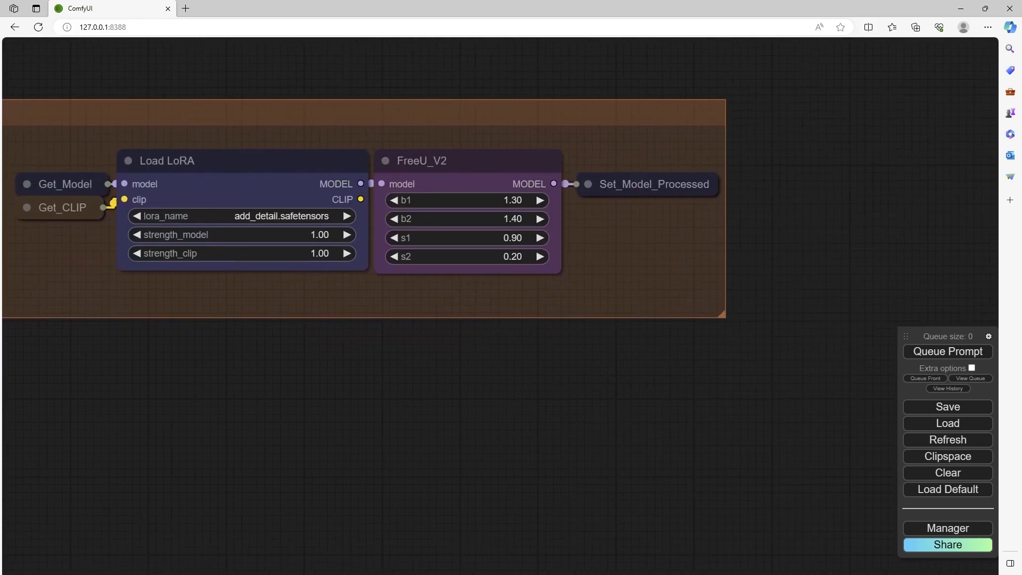
left_click(245, 216)
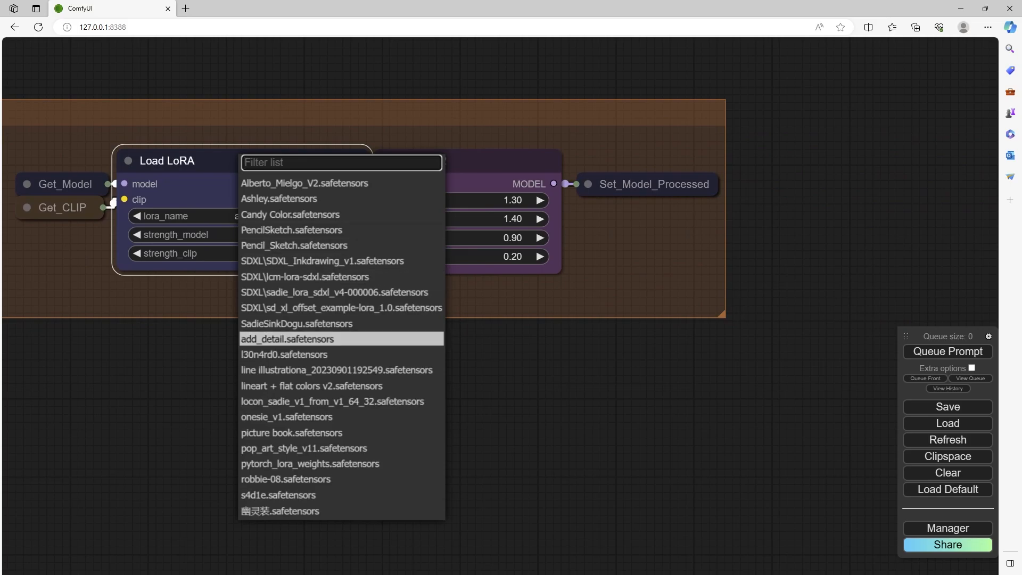
left_click(559, 394)
Choose RealESRGAN_x4.pth as the model in the Load Upscale Model node
left_click_drag(512, 513, 323, 182)
scroll(605, 215, "down", 2)
left_click_drag(714, 372, 335, 92)
left_click(753, 165)
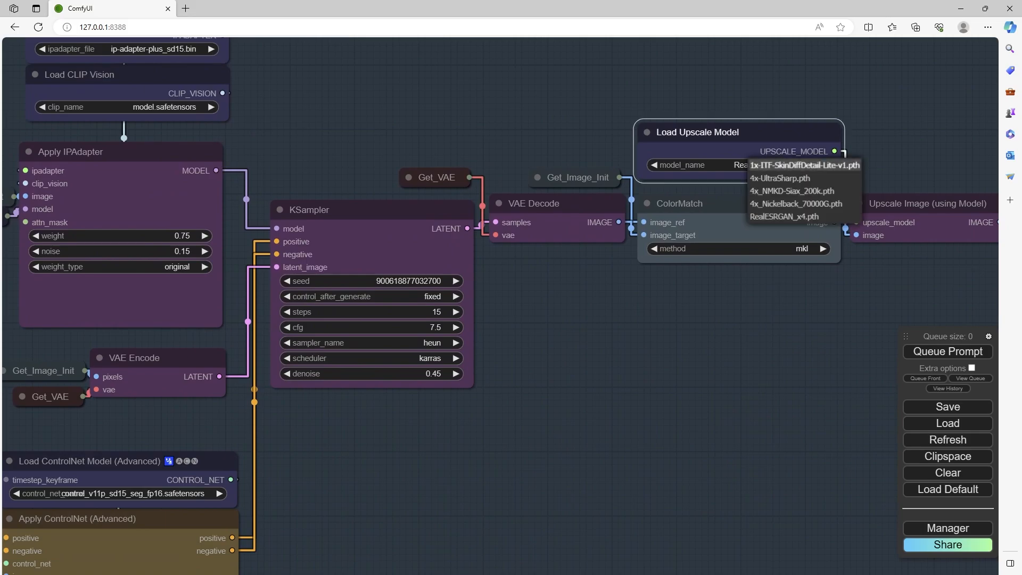
left_click(784, 216)
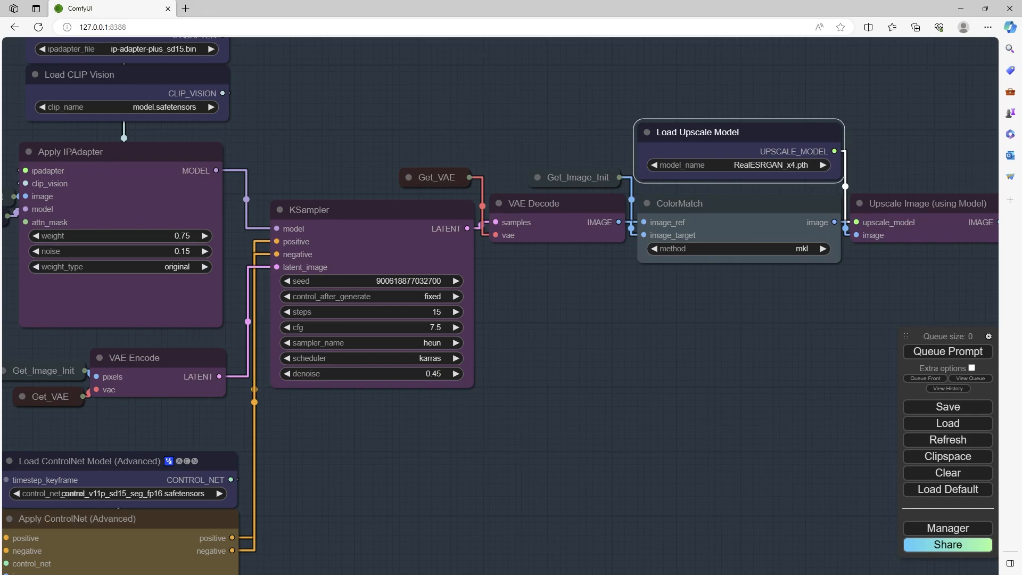
Review the model choices in the segmentation and depth Load ControlNet Model nodes, keeping their current selections
left_click_drag(538, 347, 922, 289)
left_click(519, 437)
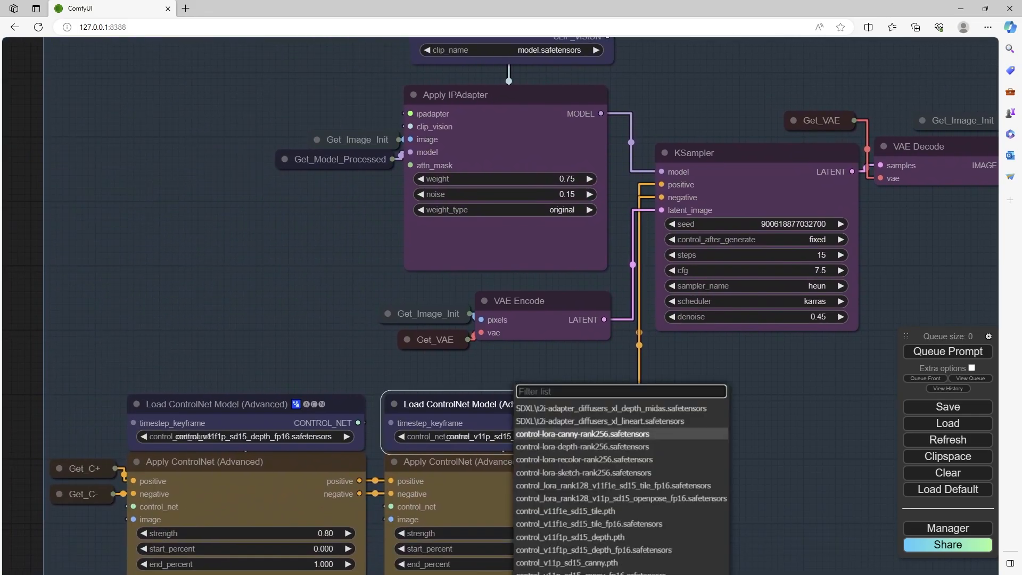
left_click_drag(798, 426, 771, 197)
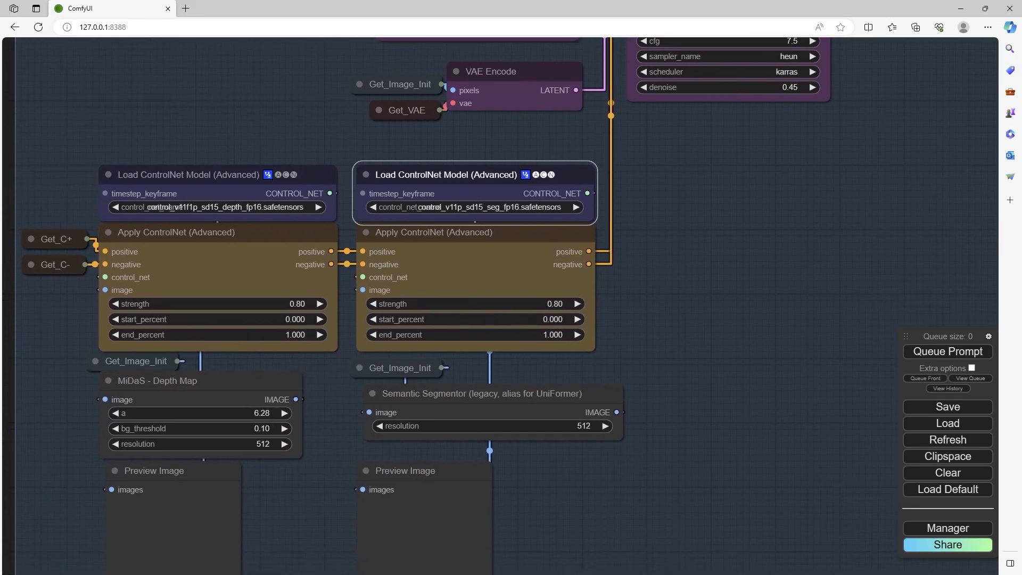
left_click(527, 207)
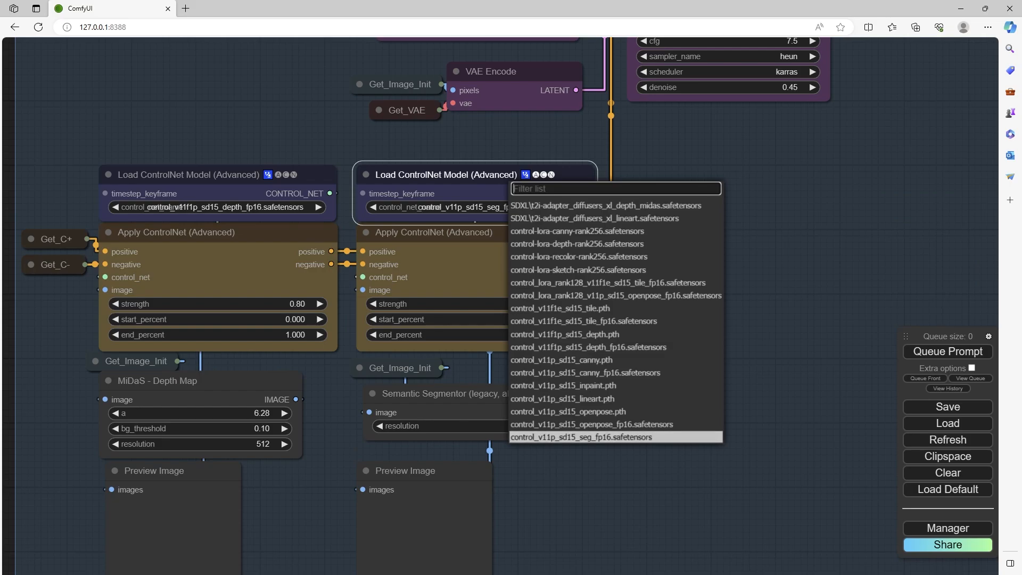
left_click(777, 331)
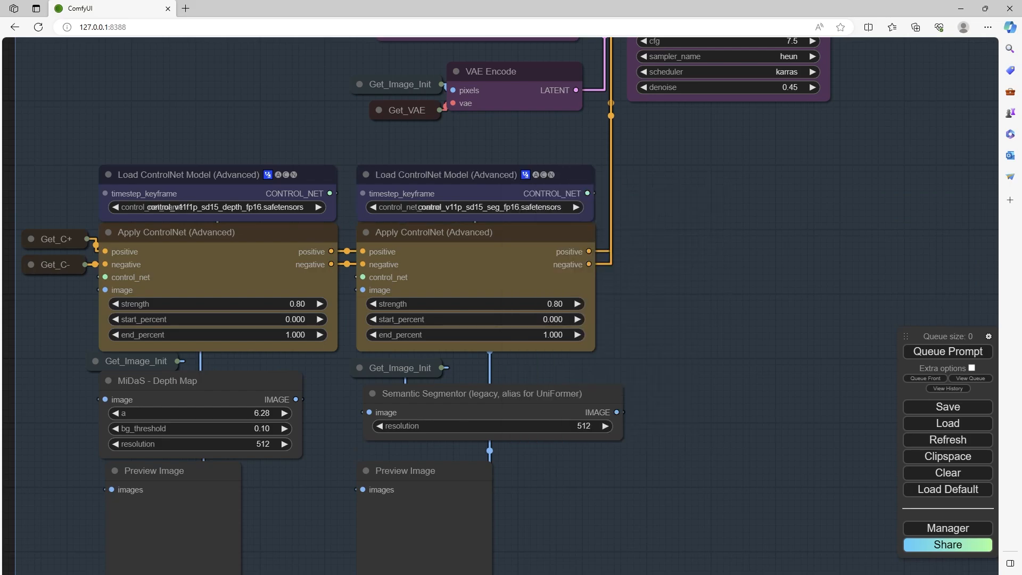
left_click(218, 207)
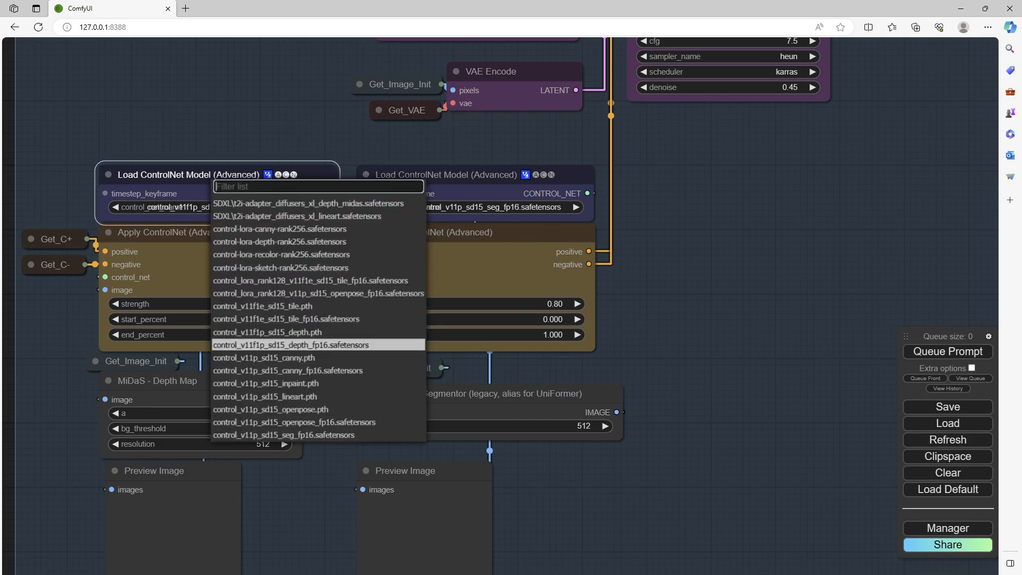
left_click(745, 266)
Set the Load Checkpoint node's model to realisticVisionV51_v51VAE.safetensors
left_click_drag(746, 239, 699, 474)
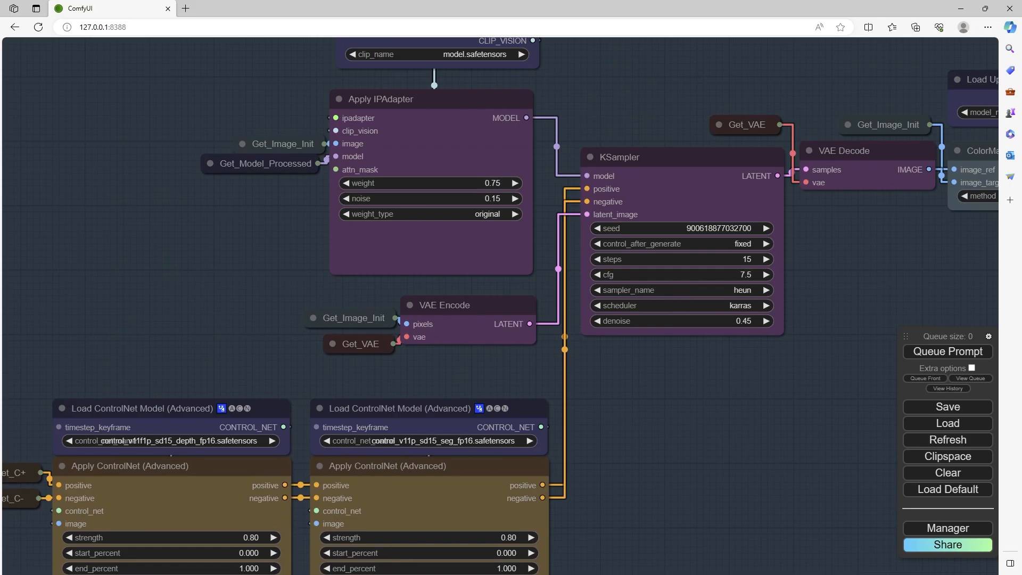
left_click_drag(665, 343, 637, 277)
scroll(638, 319, "down", 6)
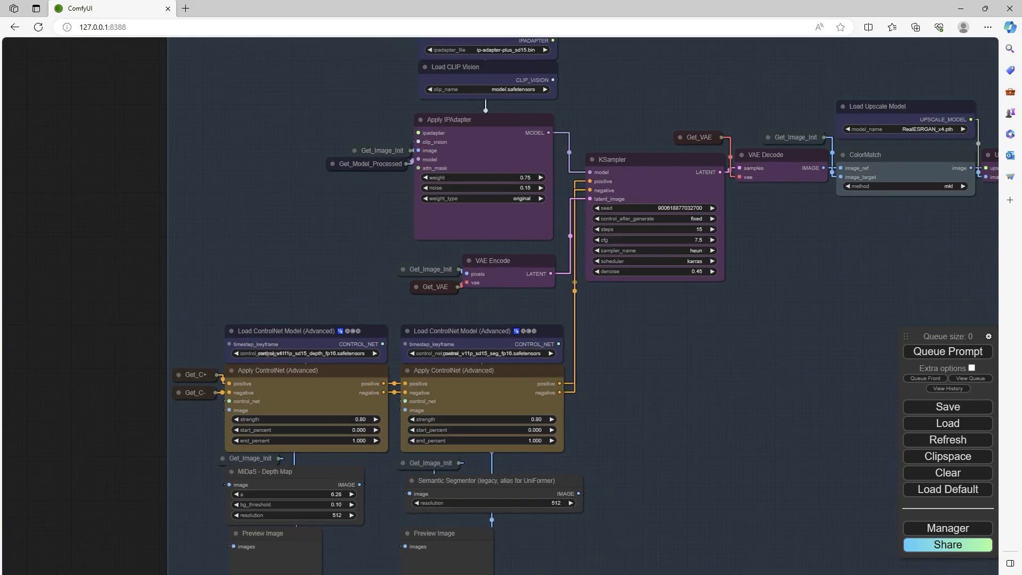
left_click_drag(372, 304, 826, 312)
left_click_drag(330, 213, 812, 152)
left_click_drag(189, 353, 176, 406)
scroll(276, 316, "up", 5)
scroll(220, 323, "up", 3)
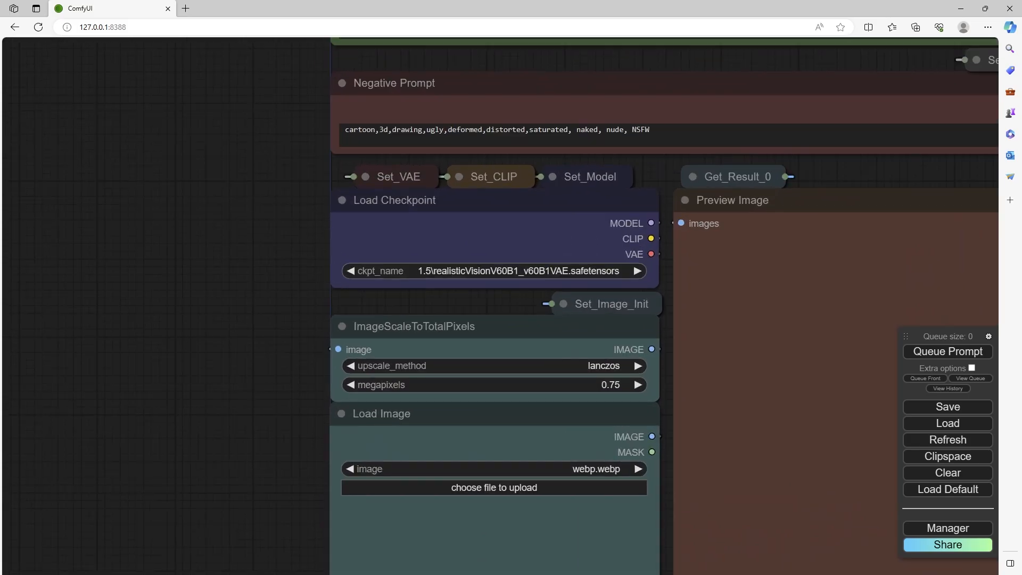
left_click(638, 271)
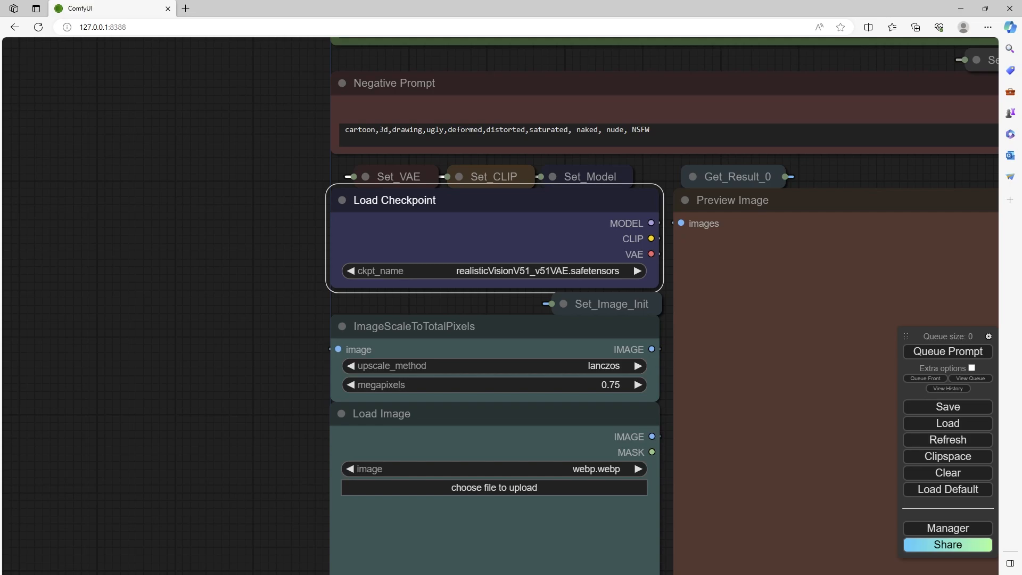
Upload the sharpened bike picture sharper_00001_ (1).png into the Load Image node
left_click(494, 488)
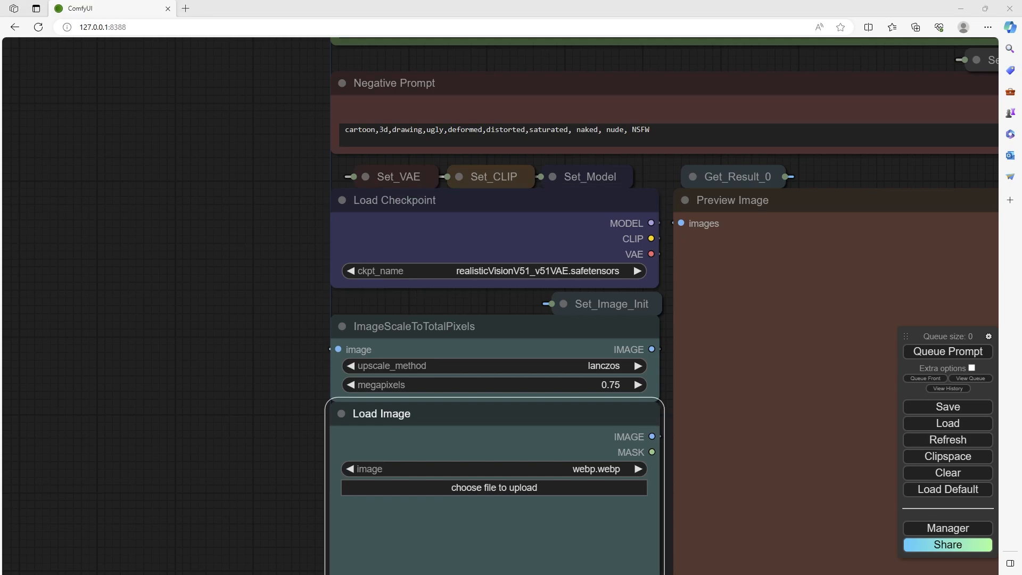
key("Return")
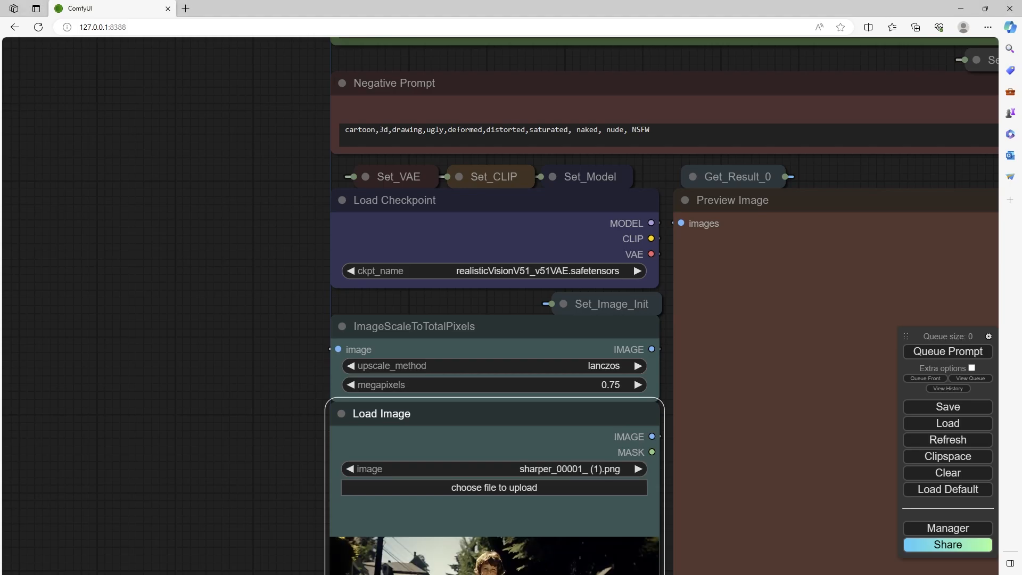
left_click_drag(276, 416, 93, 307)
scroll(93, 307, "down", 4)
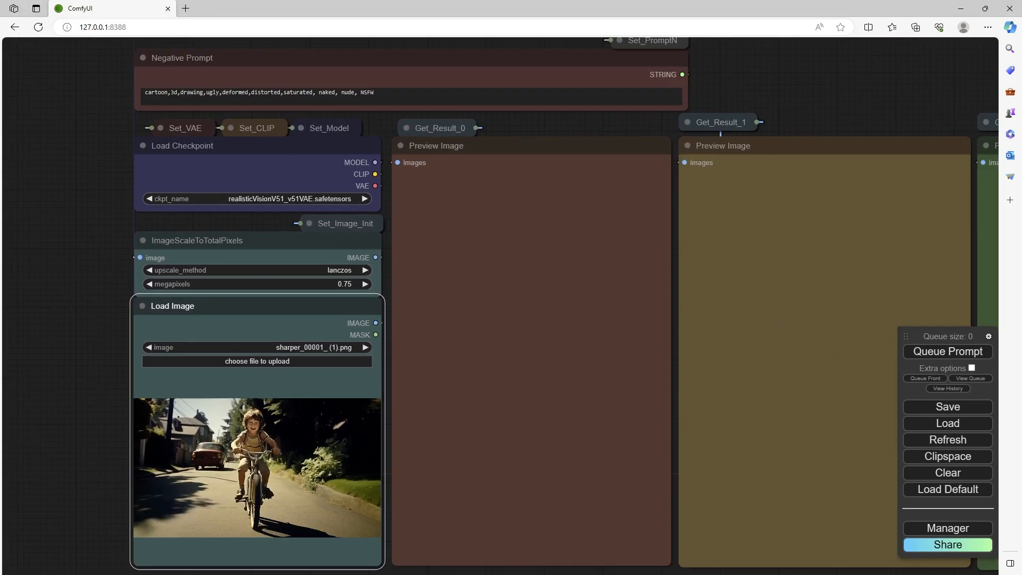
scroll(93, 308, "up", 1)
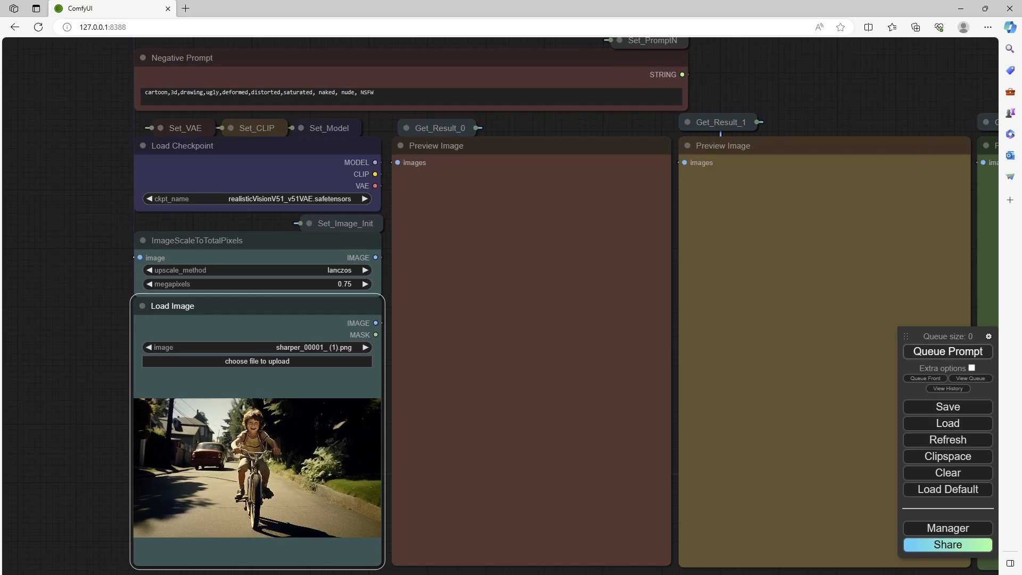
Queue the workflow and inspect the generated image in the green Preview Image node up close
left_click(948, 351)
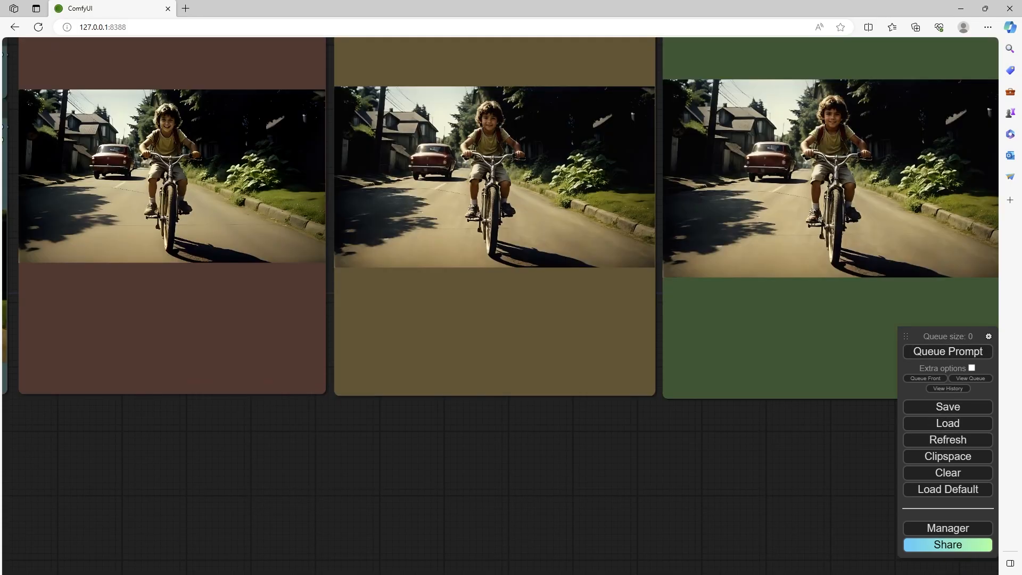
left_click_drag(458, 436, 572, 512)
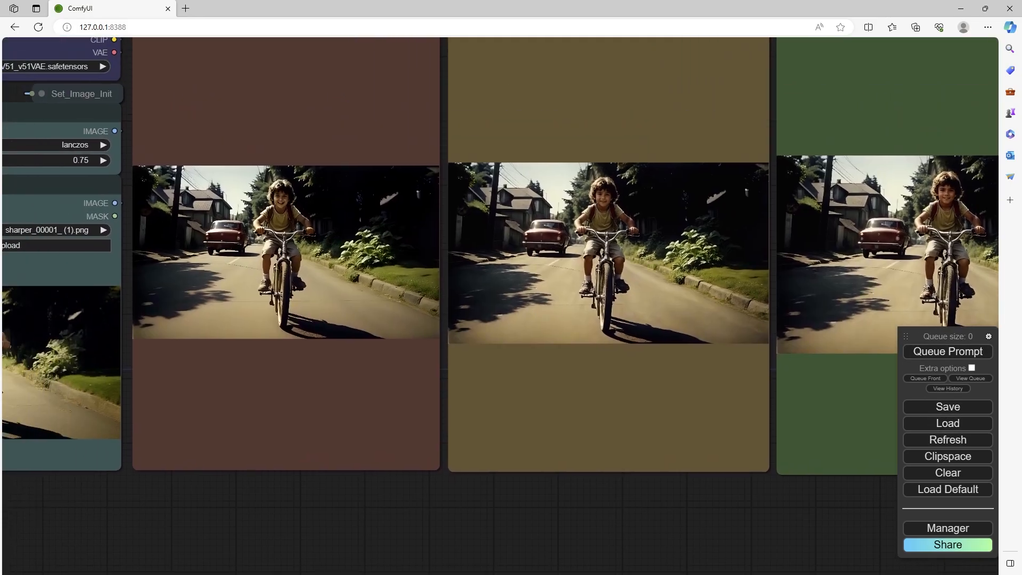
scroll(293, 384, "up", 4)
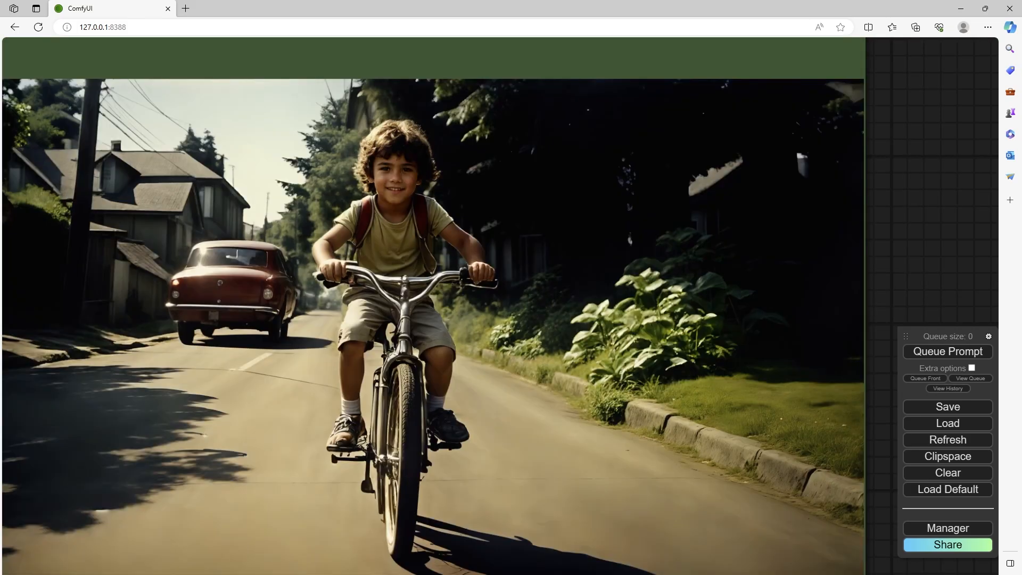
scroll(884, 176, "up", 4)
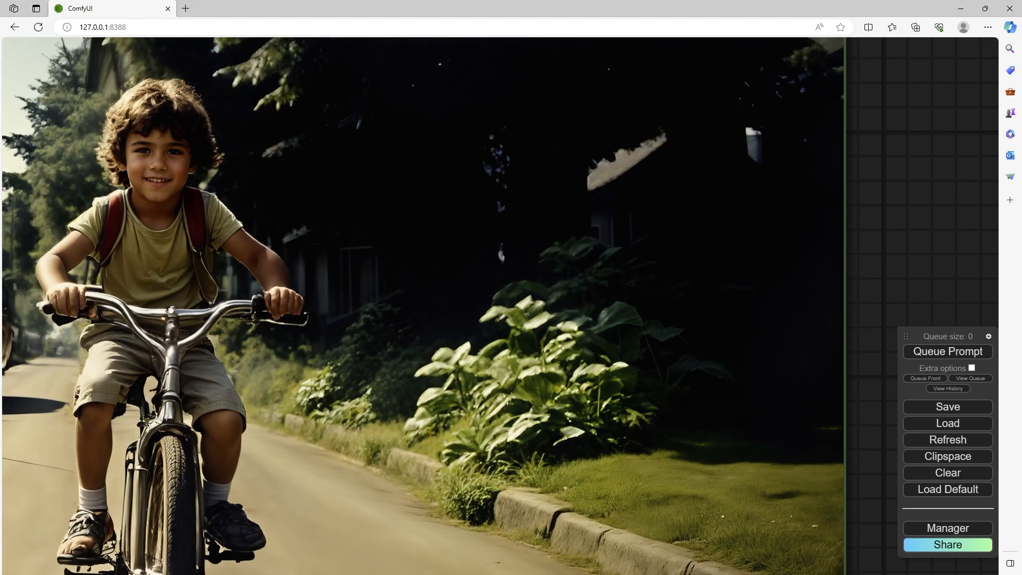
Compare the upscaled results in the Preview Image nodes and save the image from the green one
scroll(881, 166, "up", 1)
left_click_drag(867, 170, 971, 171)
left_click(932, 176)
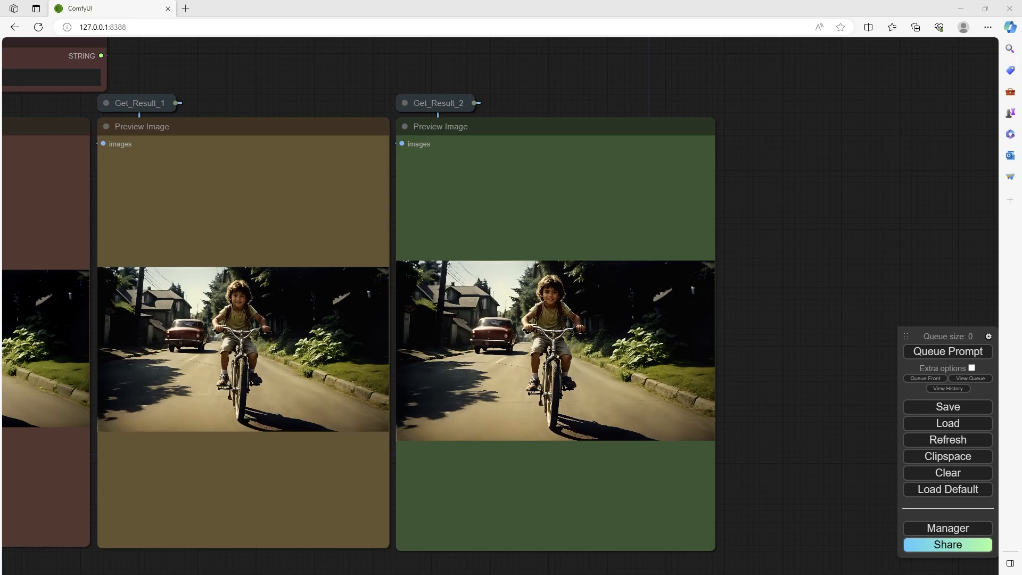
scroll(758, 246, "down", 1)
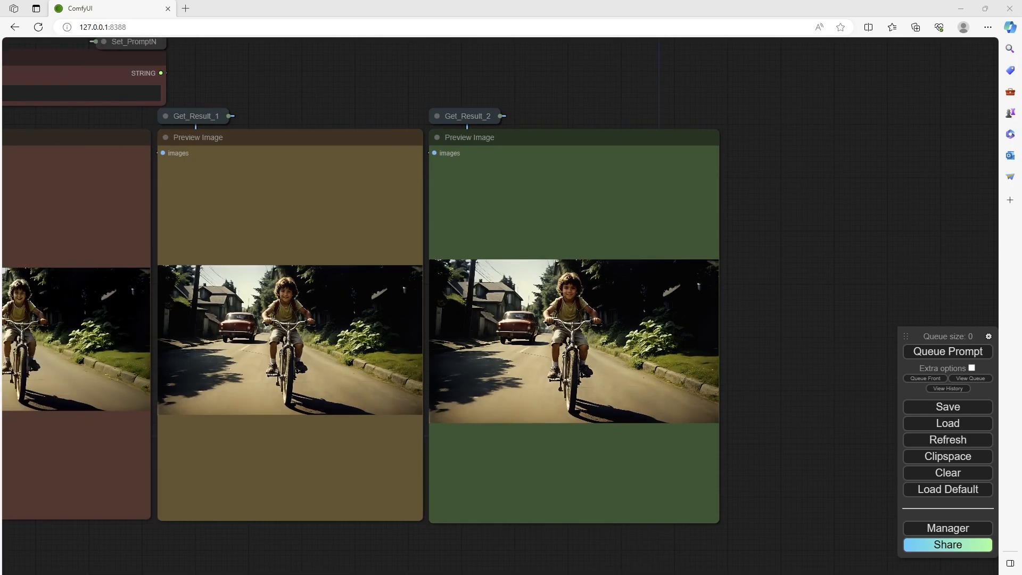
scroll(761, 234, "down", 4)
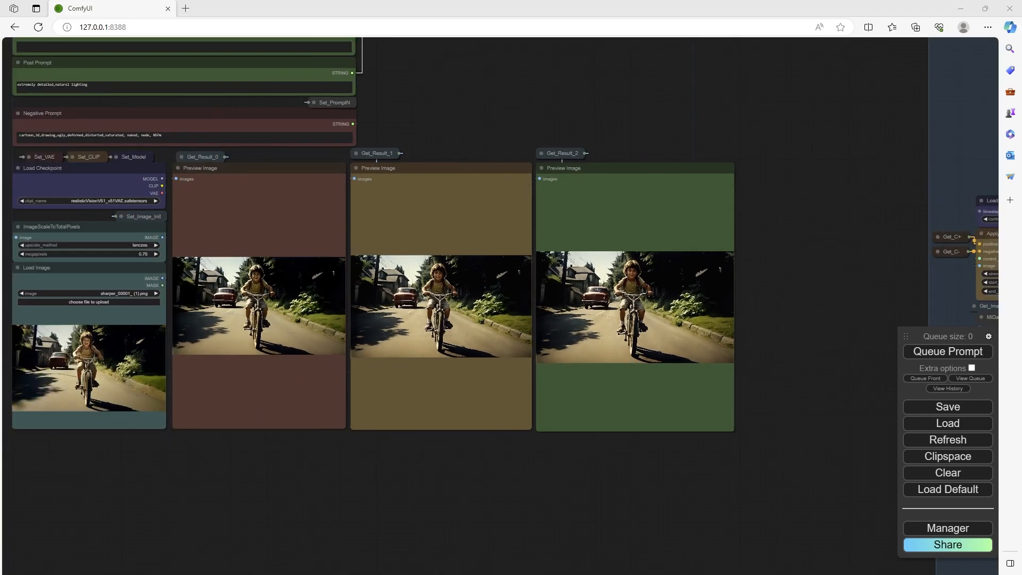
scroll(801, 218, "up", 8)
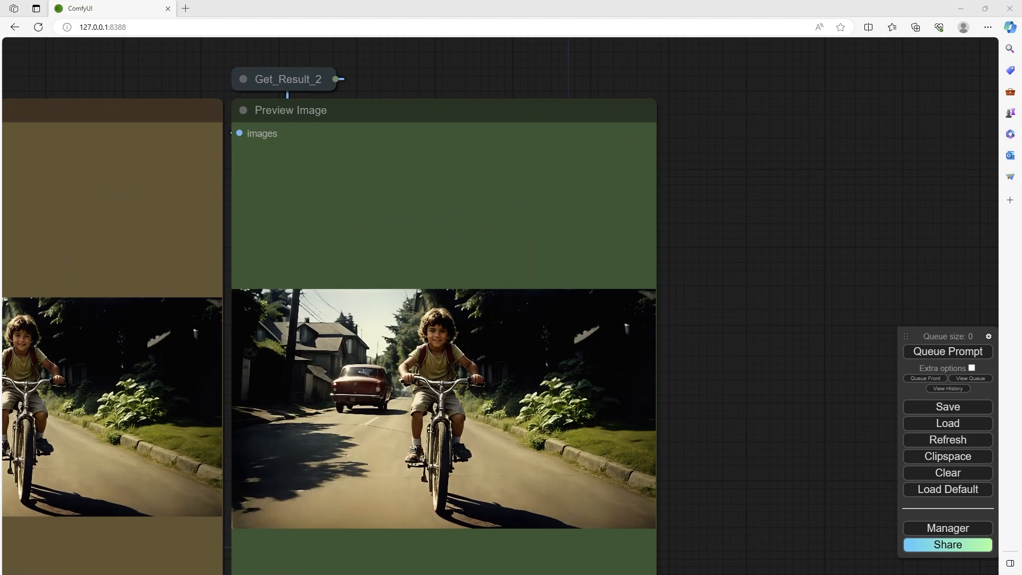
right_click(522, 366)
left_click(535, 406)
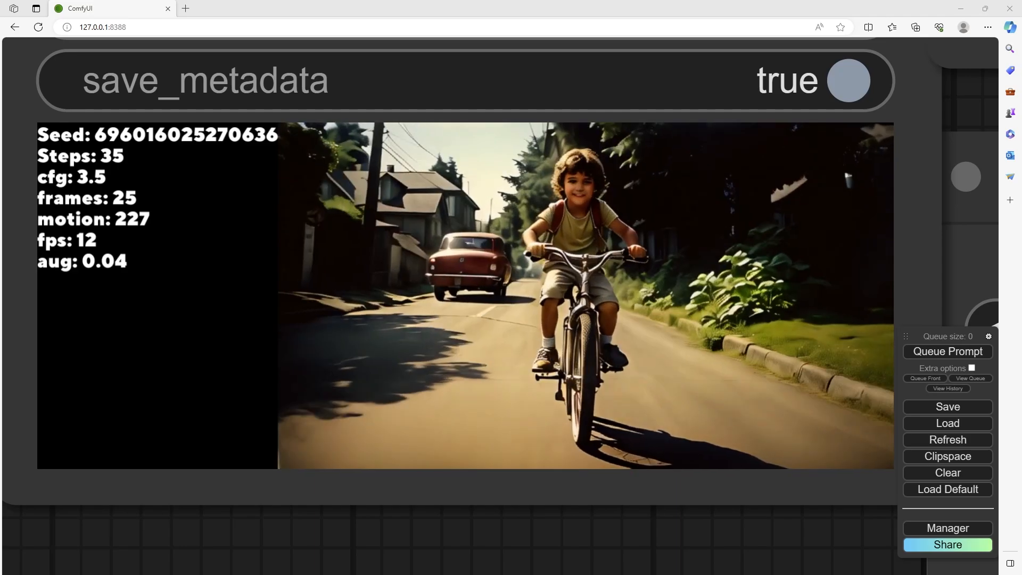
Examine the generated bike video in the With Data node up close, including its overlaid generation settings
scroll(834, 550, "up", 3)
left_click_drag(830, 508, 847, 574)
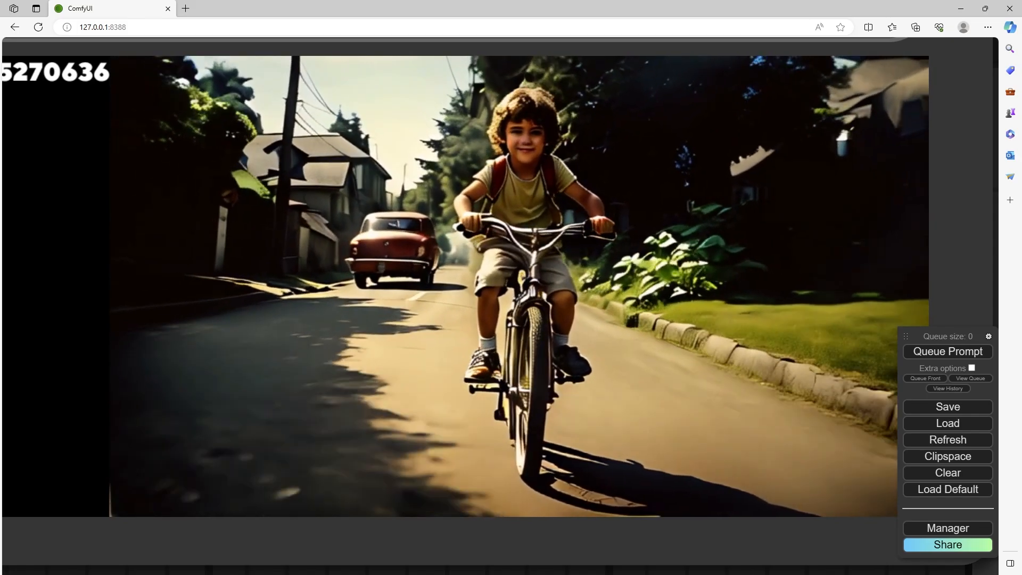
scroll(819, 574, "down", 1)
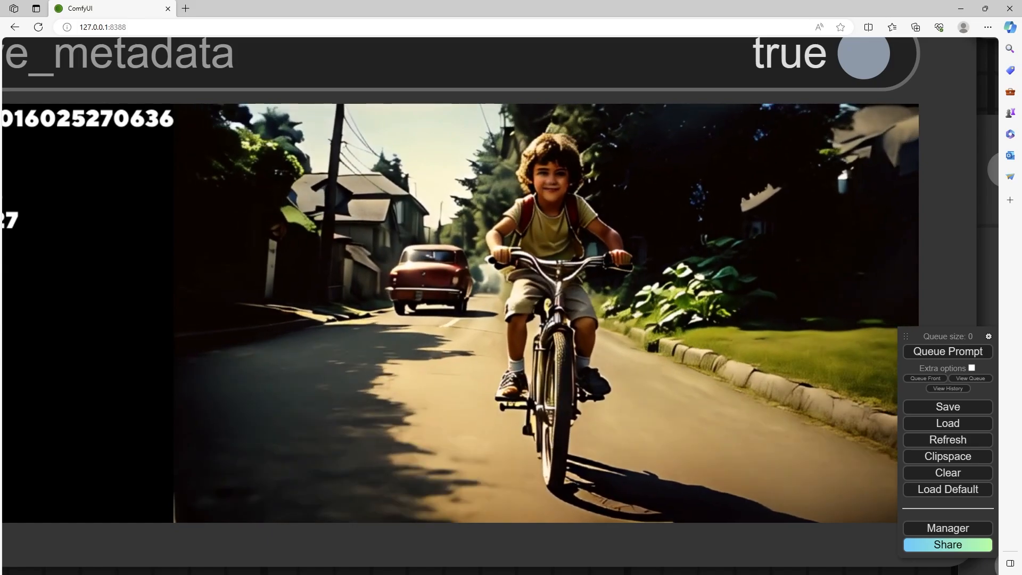
scroll(810, 572, "down", 2)
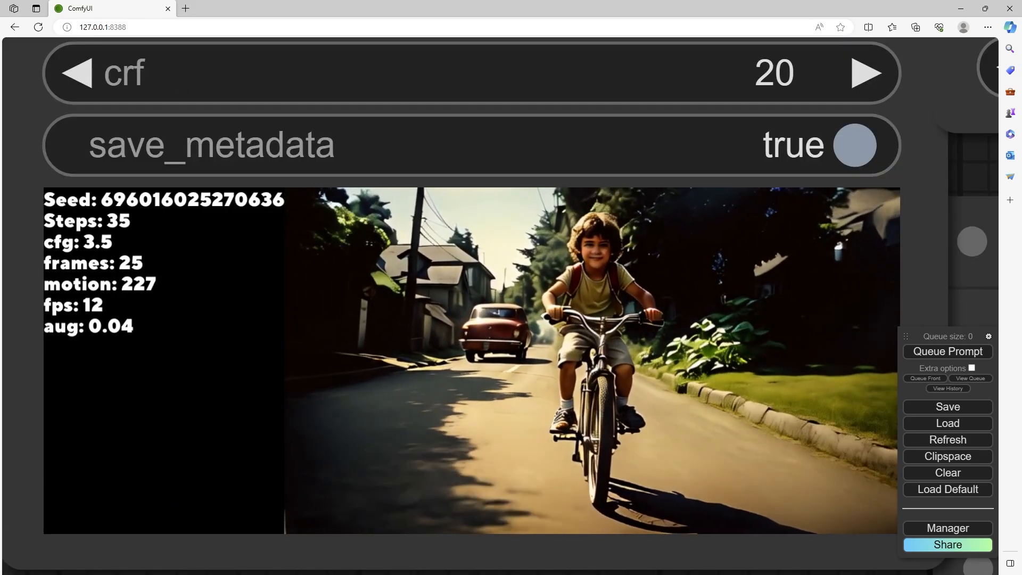
scroll(817, 572, "down", 2)
left_click_drag(817, 574, 740, 552)
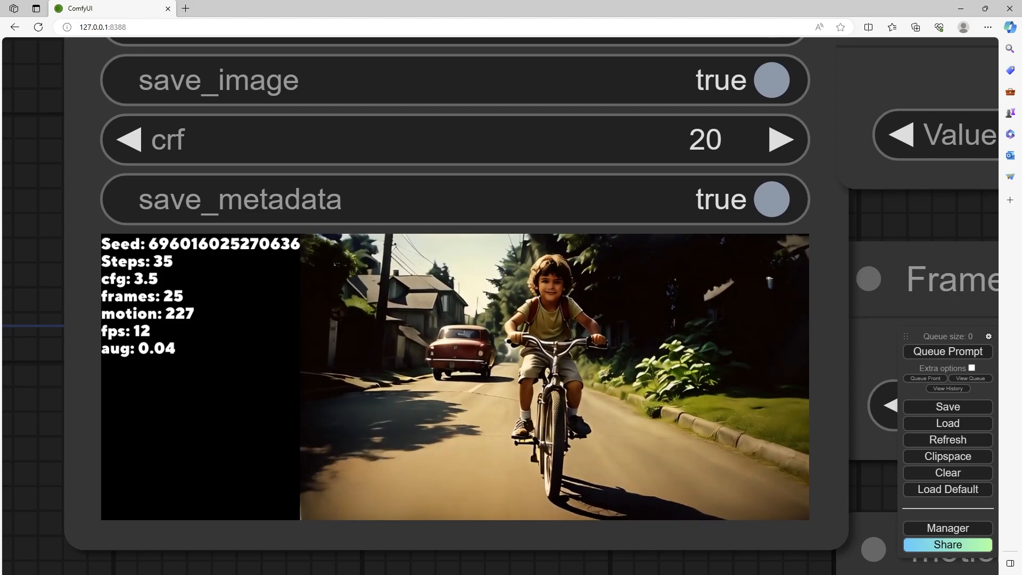
scroll(780, 550, "down", 1)
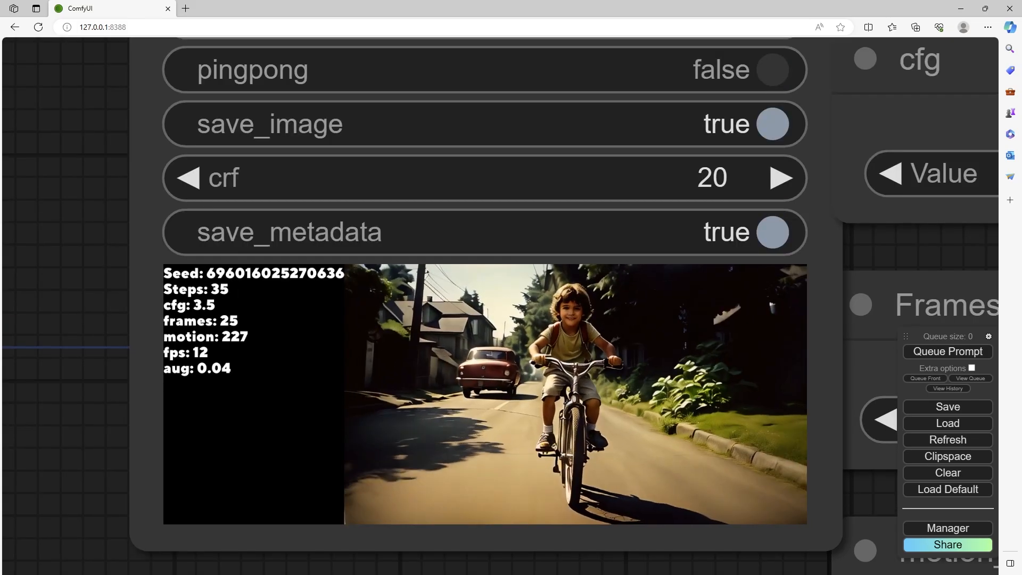
scroll(777, 565, "down", 1)
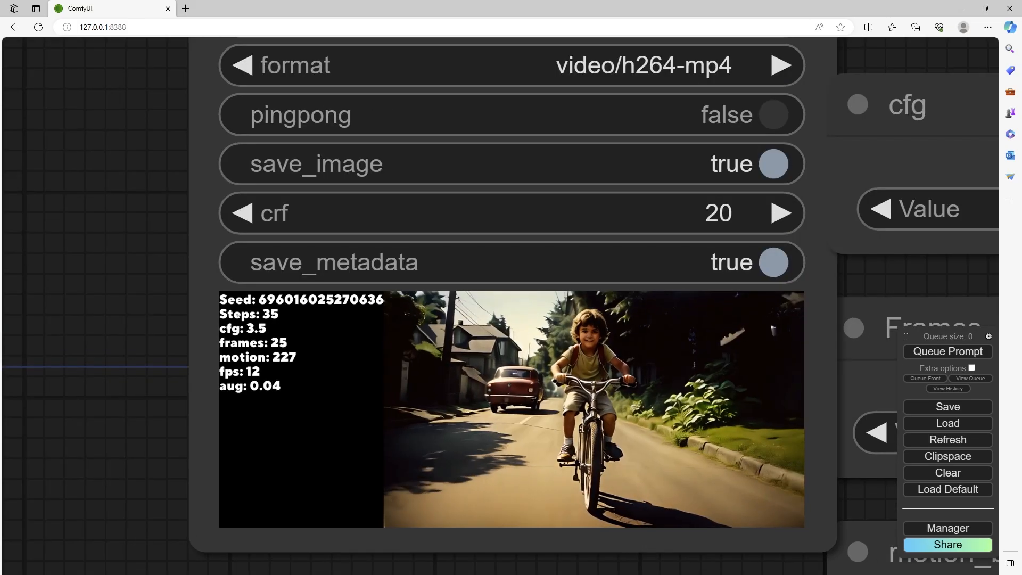
left_click_drag(777, 565, 653, 551)
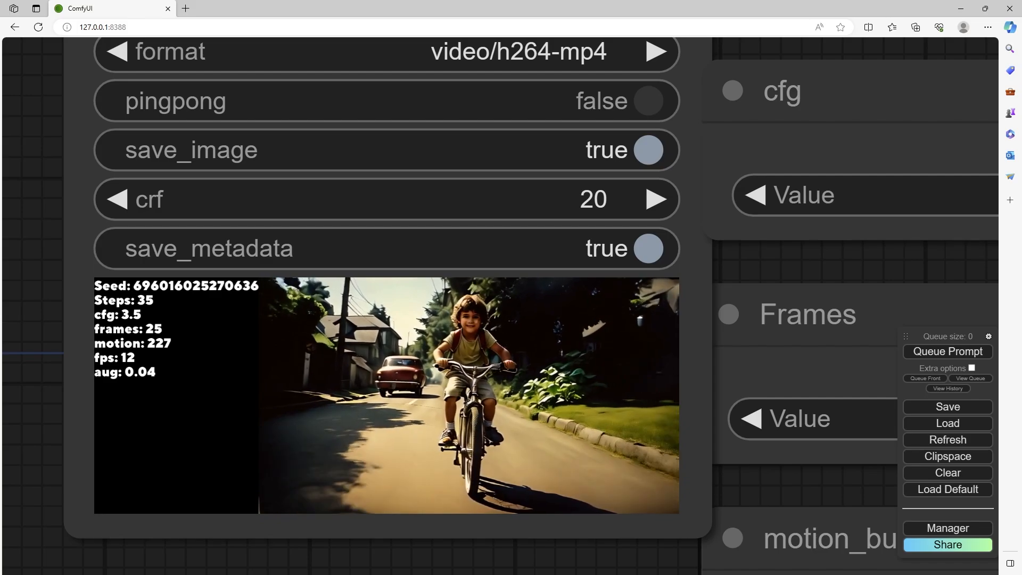
scroll(759, 244, "down", 2)
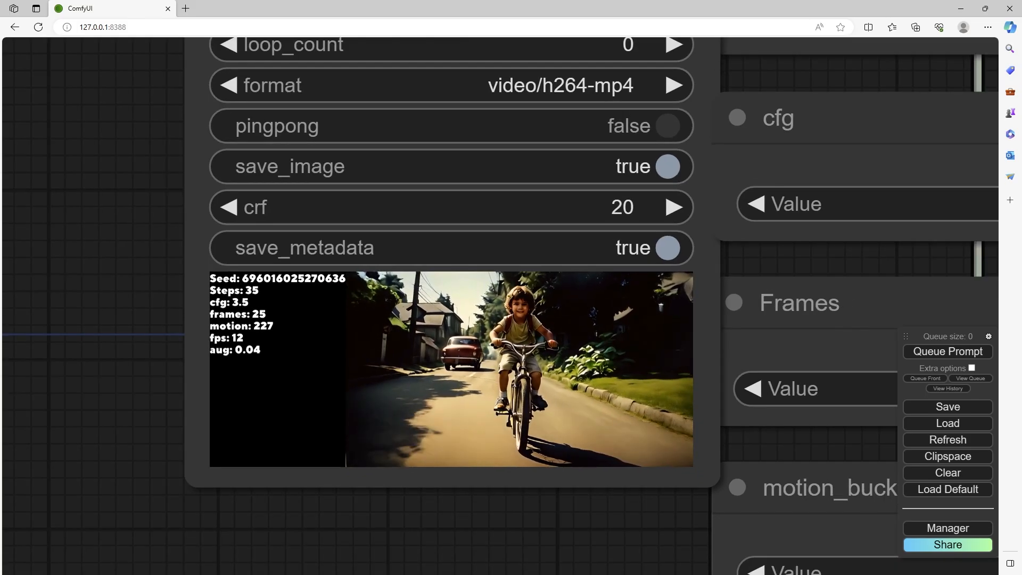
Set the width in the SVD_img2vid_Conditioning node to 1280
left_click_drag(788, 125, 808, 121)
scroll(786, 259, "down", 12)
left_click_drag(506, 479, 243, 389)
left_click_drag(243, 298, 256, 544)
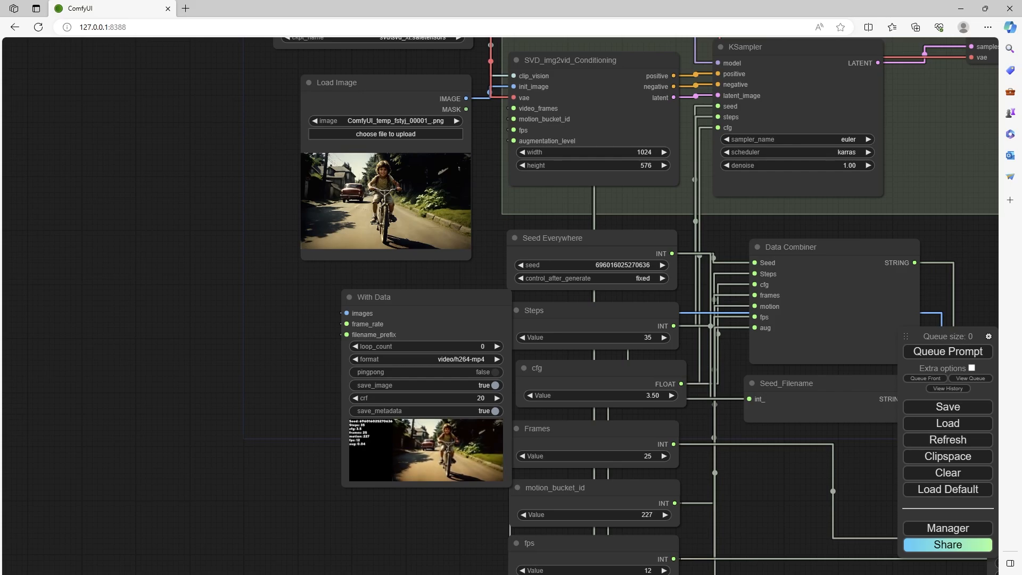
left_click(618, 152)
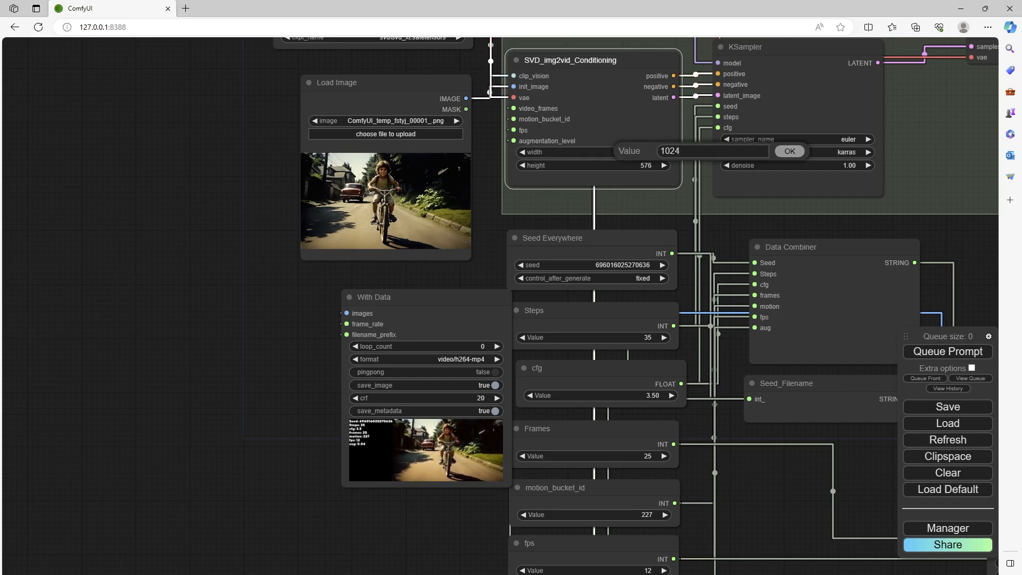
key("BackSpace")
key("BackSpace")
key("BackSpace")
type("280")
key("Return")
Set the height in the SVD_img2vid_Conditioning node to 720
left_click(618, 165)
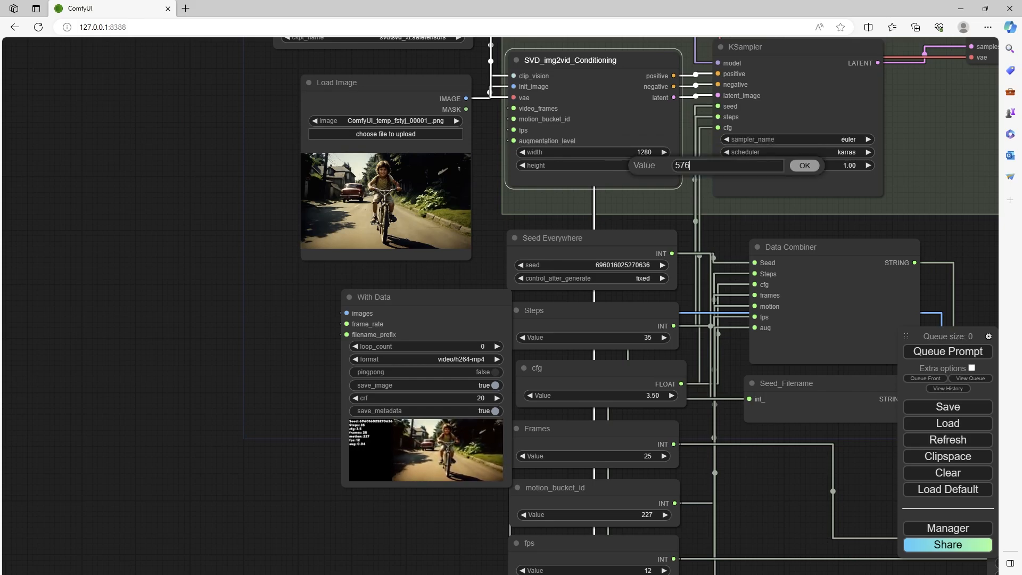
key("BackSpace")
key("BackSpace")
key("BackSpace")
type("720")
key("Return")
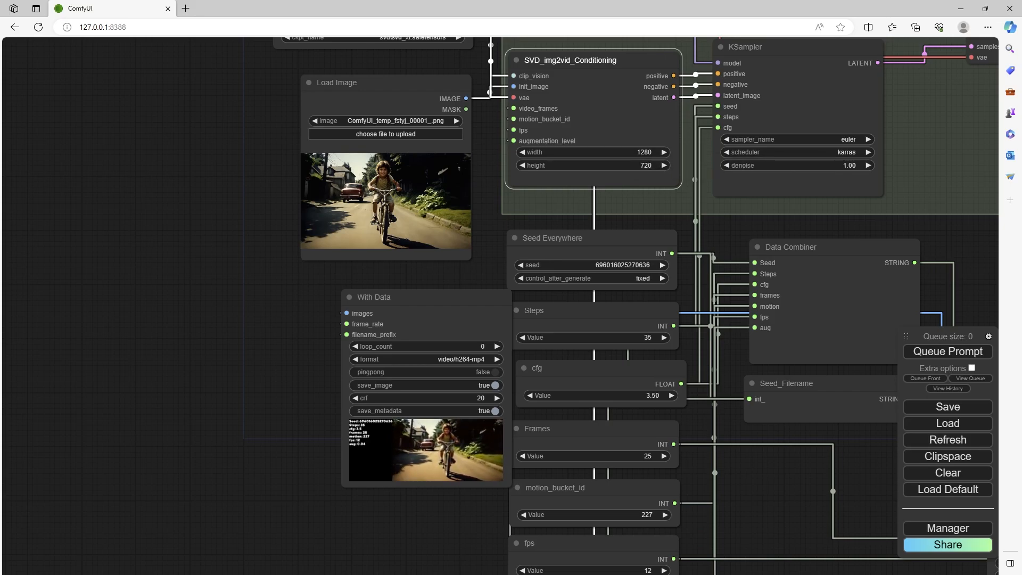
Queue the image-to-video workflow and bring its With Data video output into close view
left_click(949, 351)
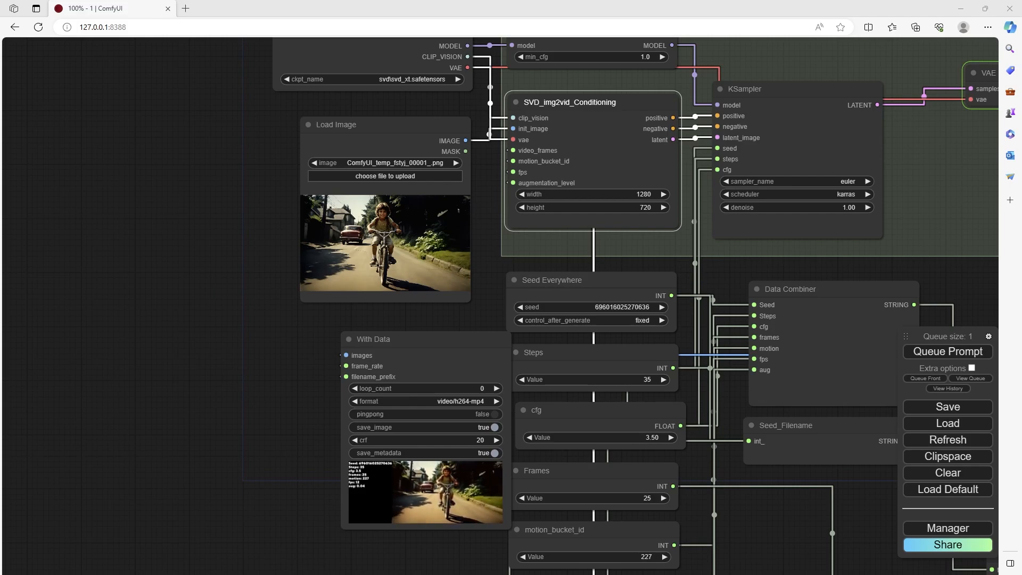
scroll(450, 542, "up", 8)
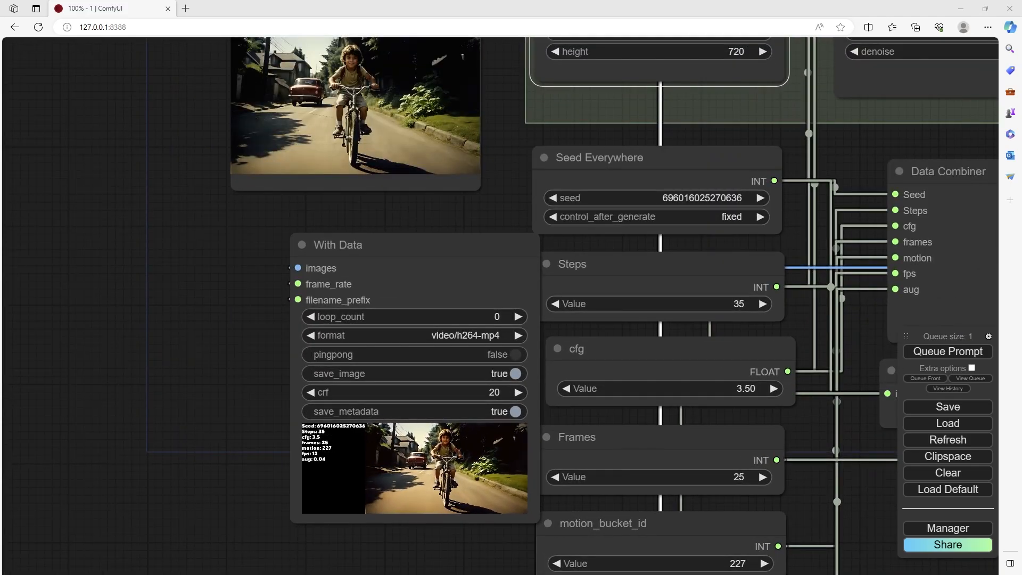